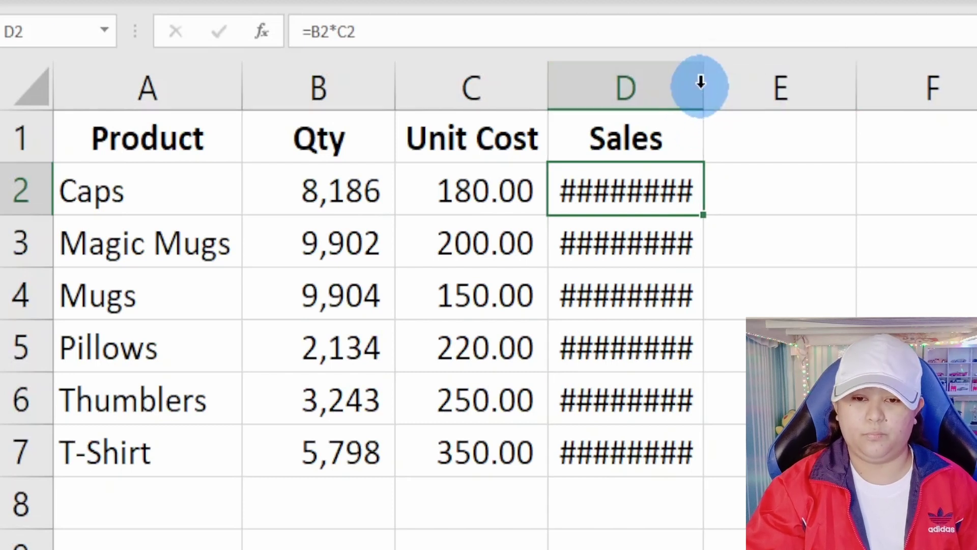
AutoFit column D so the Sales totals show instead of ########, then move to the Profit sheet.
double_click(703, 82)
click(615, 254)
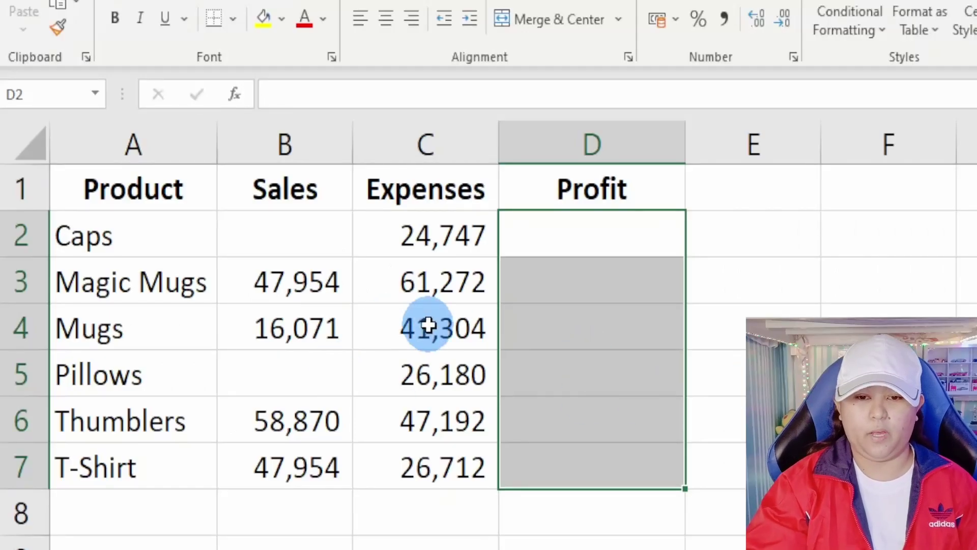
Enter the Caps profit formula =B2-C2 in D2.
click(530, 239)
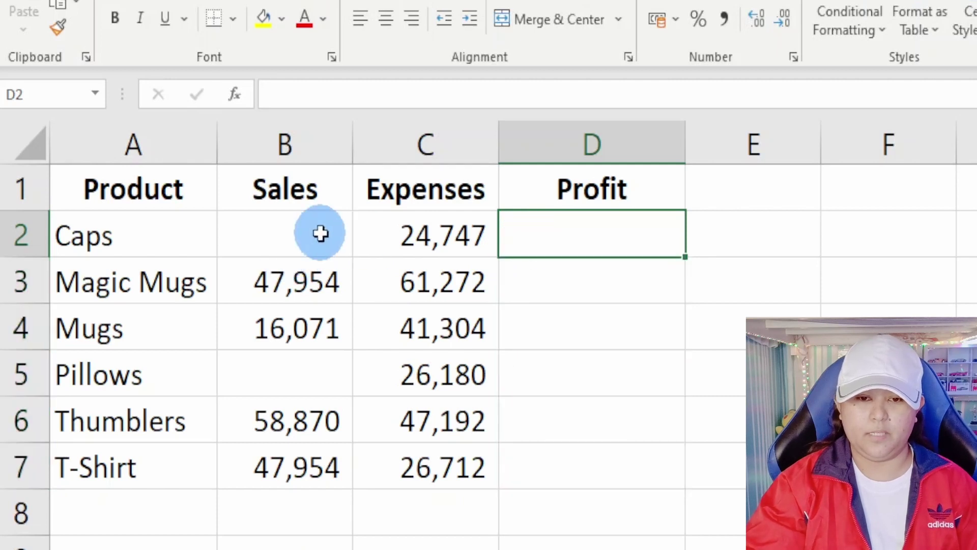
text(=)
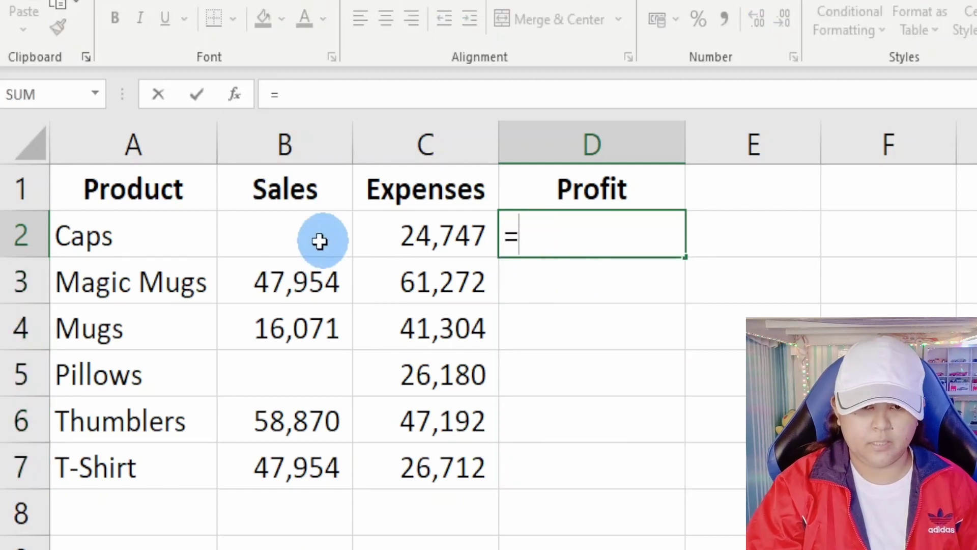
click(276, 239)
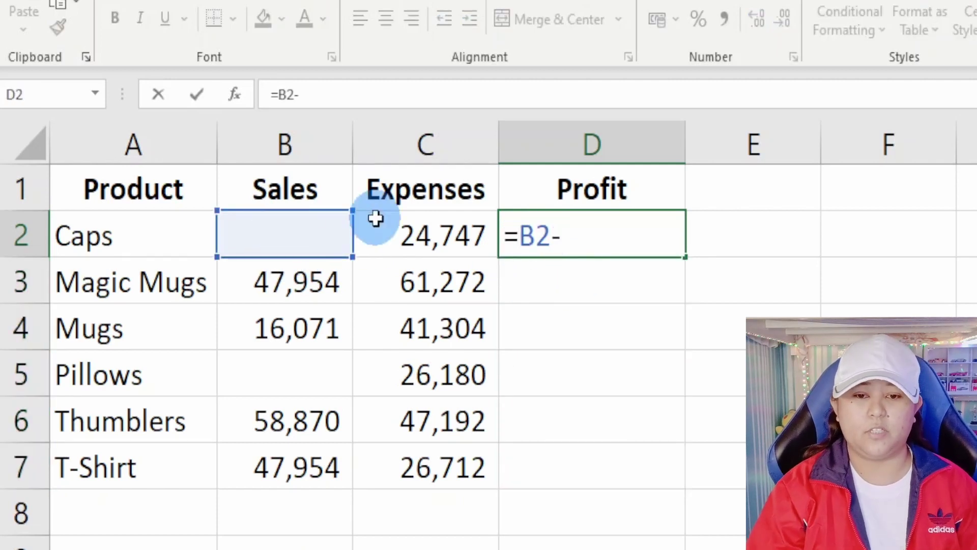
click(393, 219)
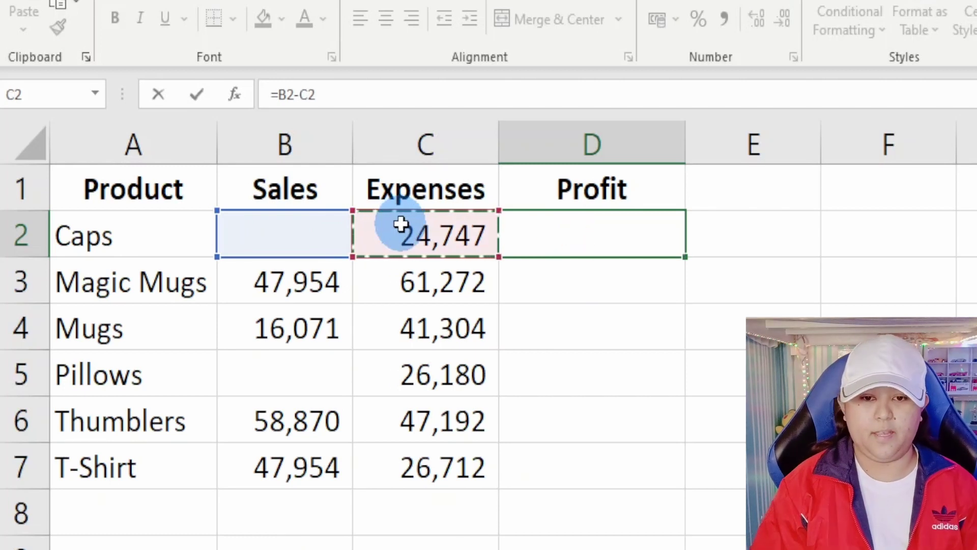
key(Return)
Fill the Profit formula down to D7 and check the Caps result.
click(662, 234)
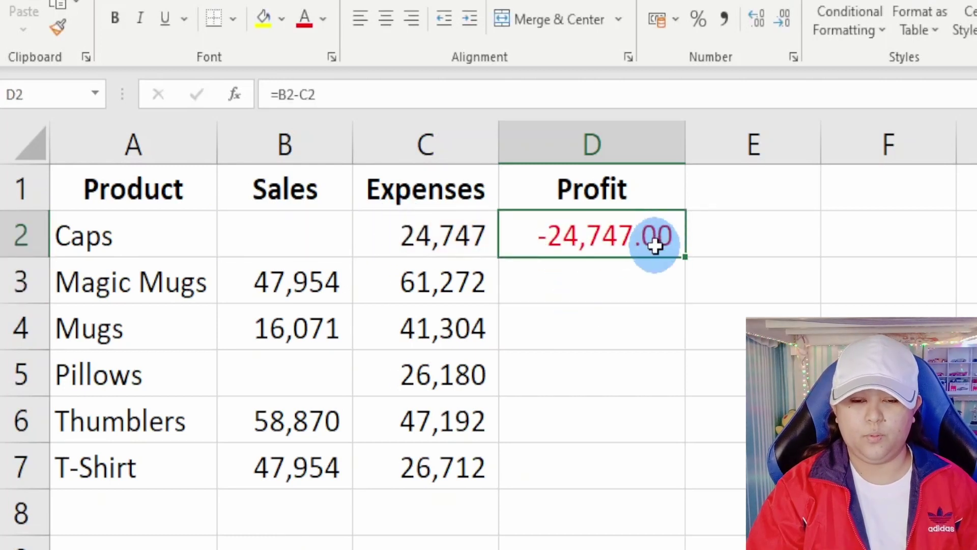
click(689, 251)
click(663, 252)
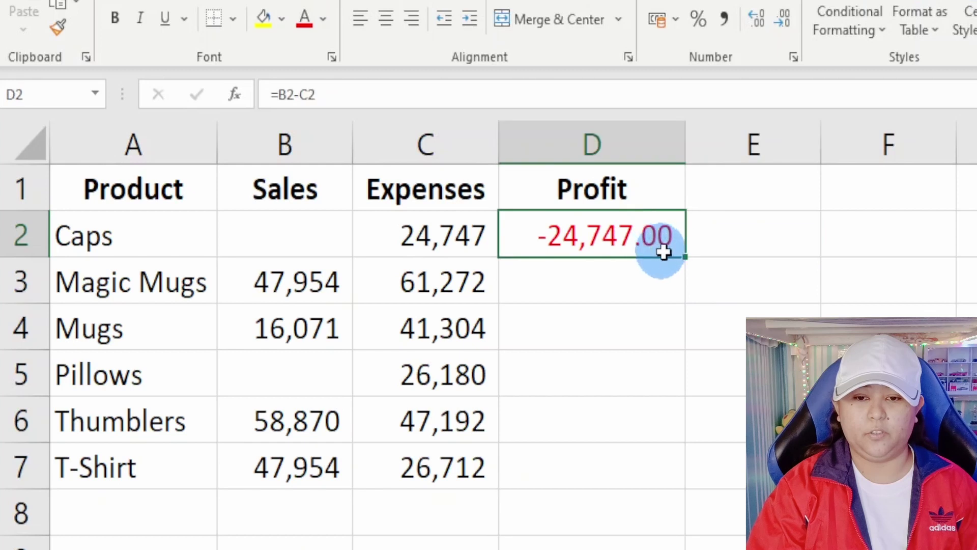
double_click(685, 255)
click(630, 408)
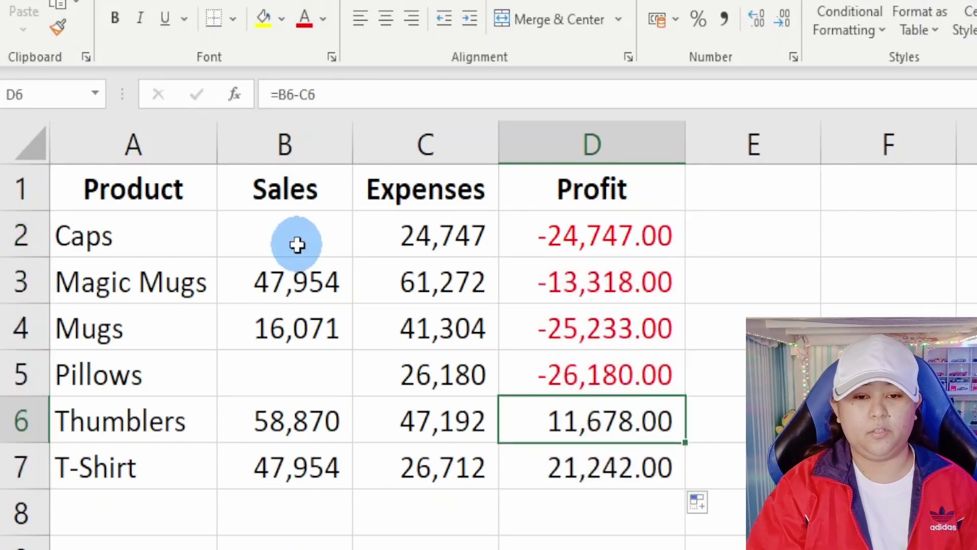
click(538, 247)
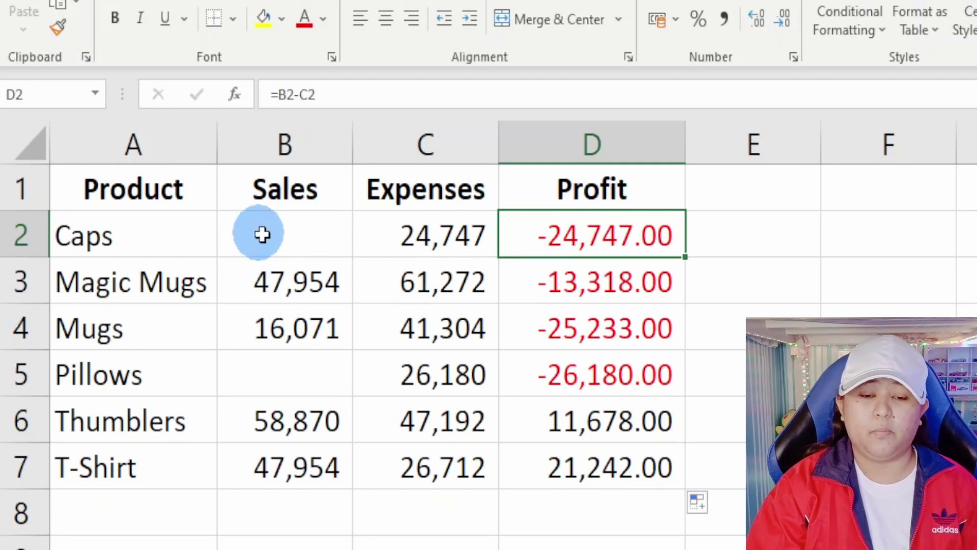
click(281, 235)
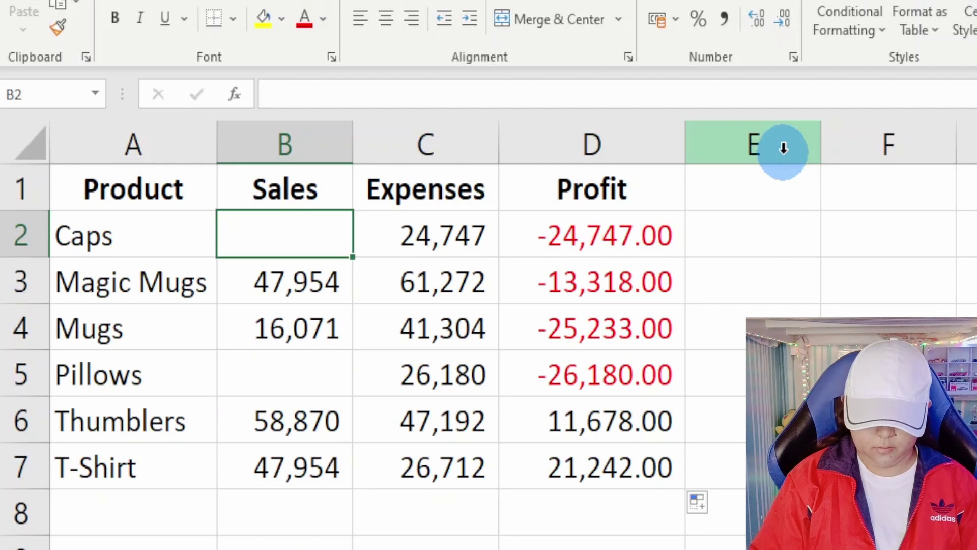
Enter 'No Sales' as the Caps Sales value in B2, producing #VALUE! in D2.
text(No Sales)
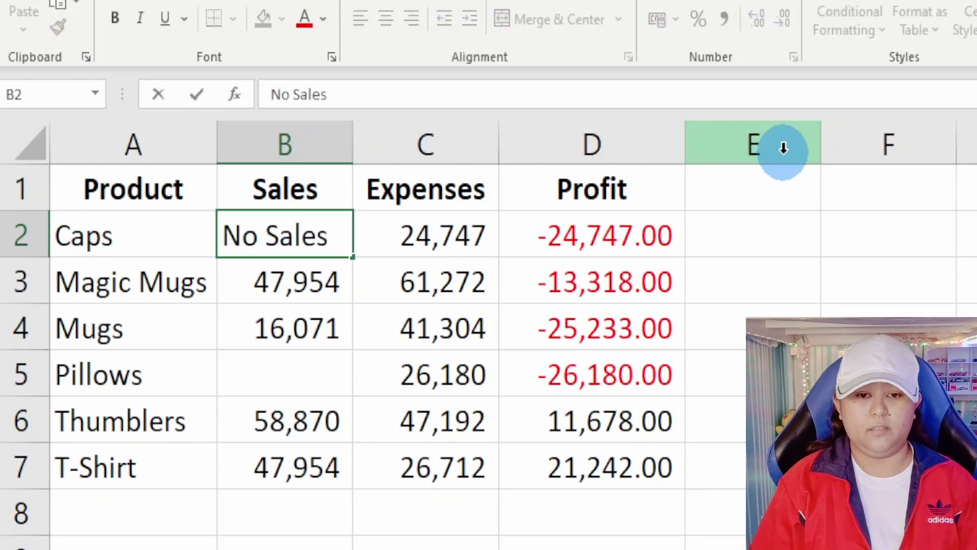
key(Return)
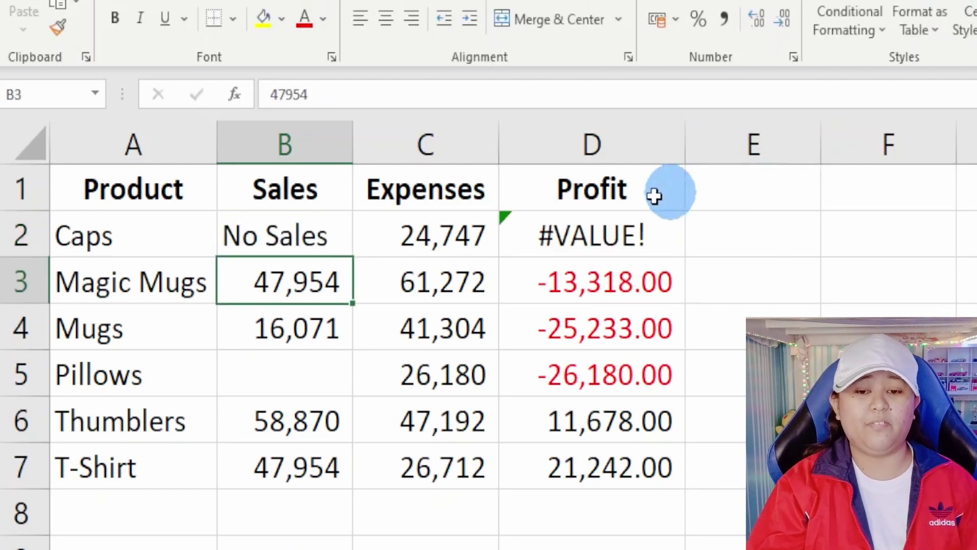
click(566, 228)
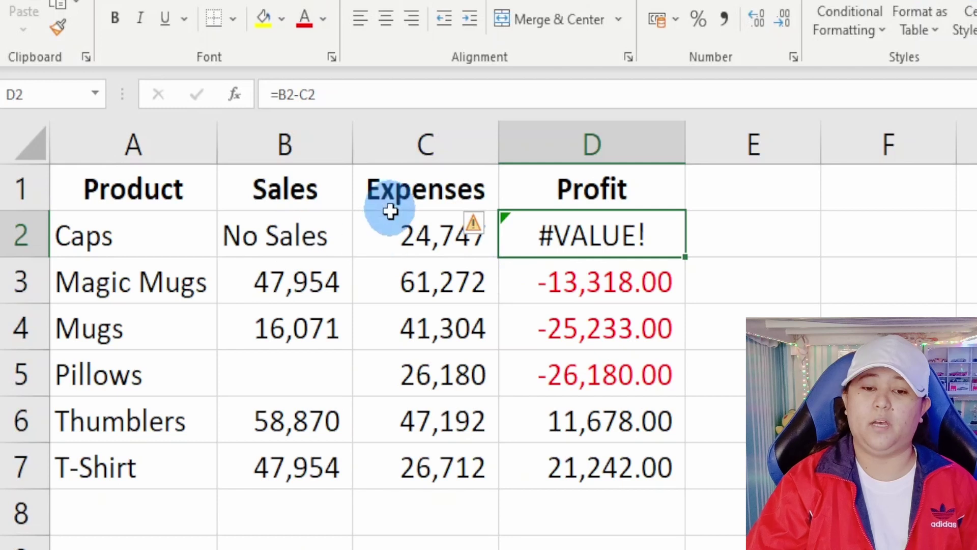
Copy 'No Sales' into the Pillows Sales cell B5 and check both #VALUE! errors.
click(310, 239)
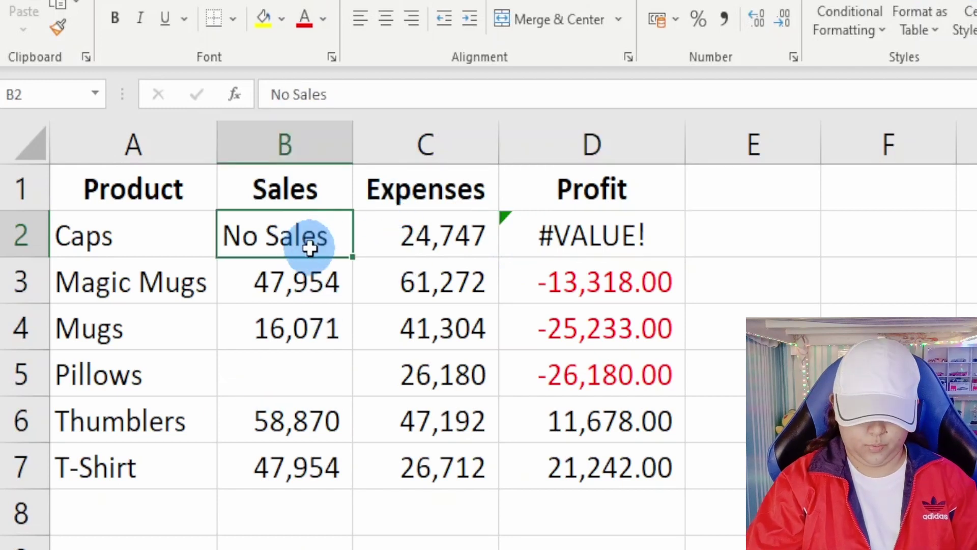
key(ctrl+c)
click(312, 375)
key(ctrl+v)
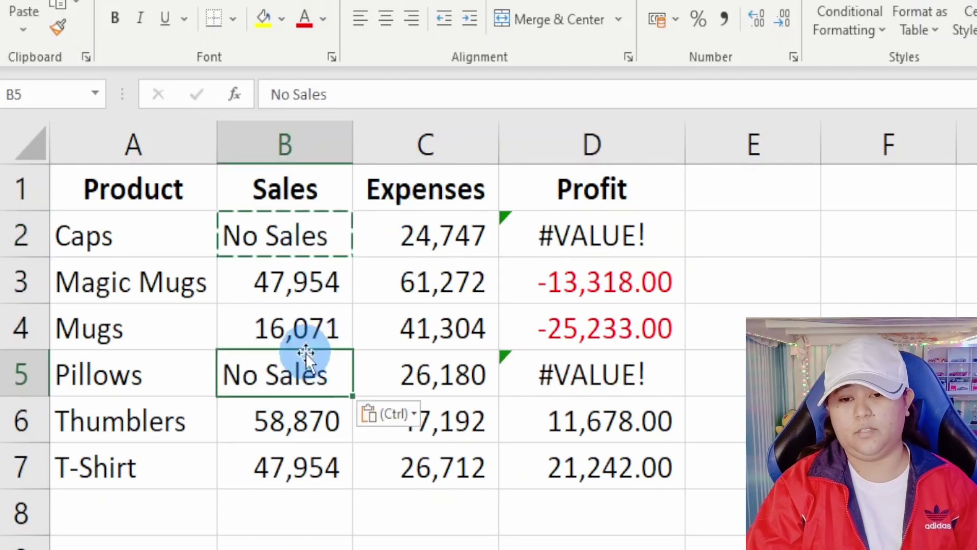
click(617, 233)
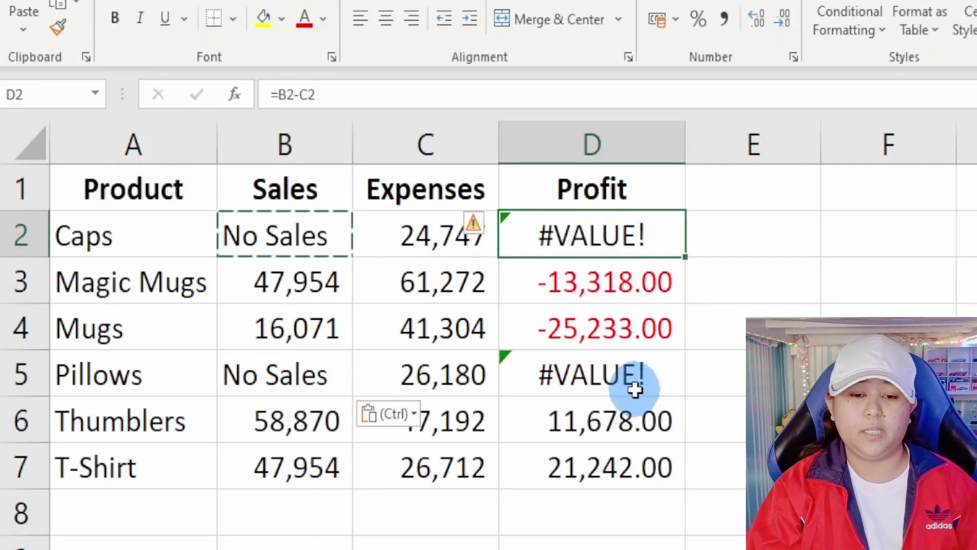
click(633, 389)
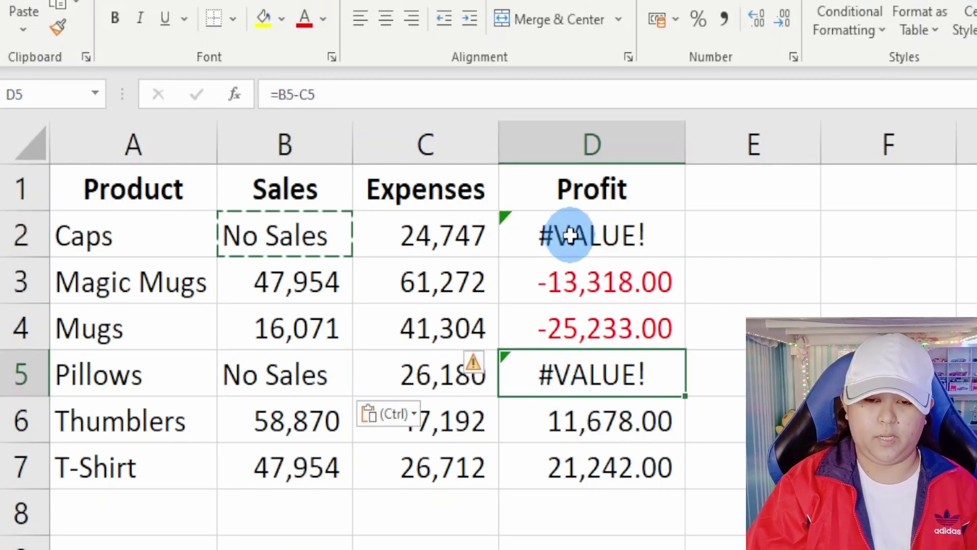
double_click(570, 235)
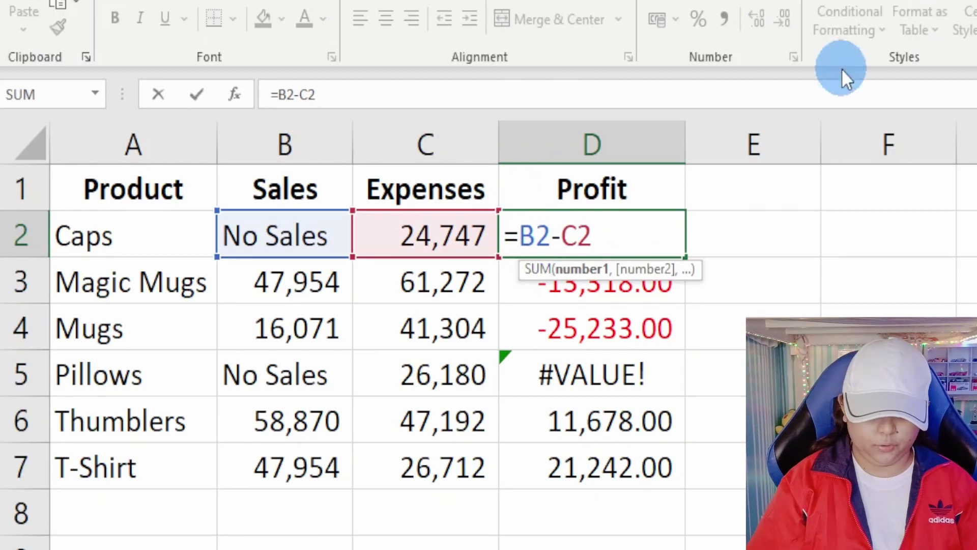
Change D2 to =SUM(B2)-C2 and drag it down through D7.
text(sum)
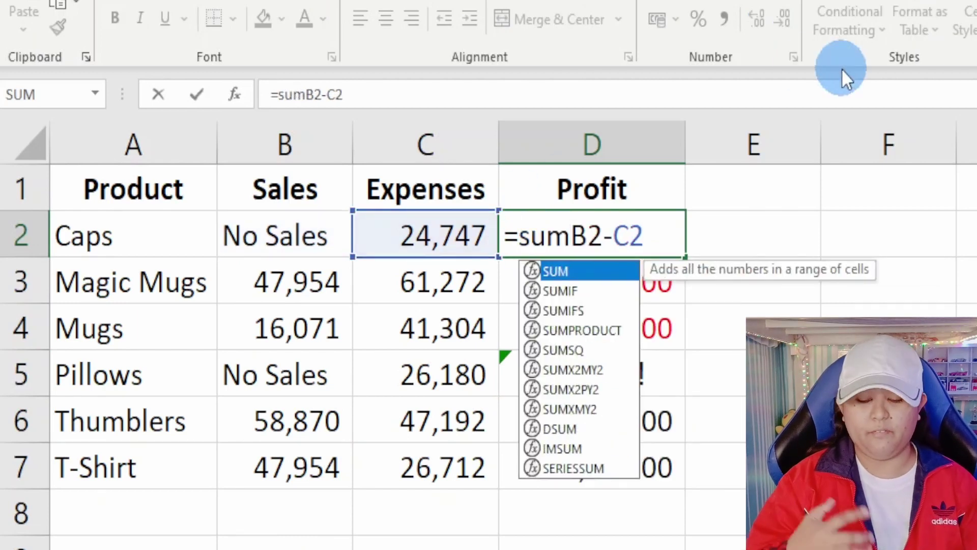
text(()
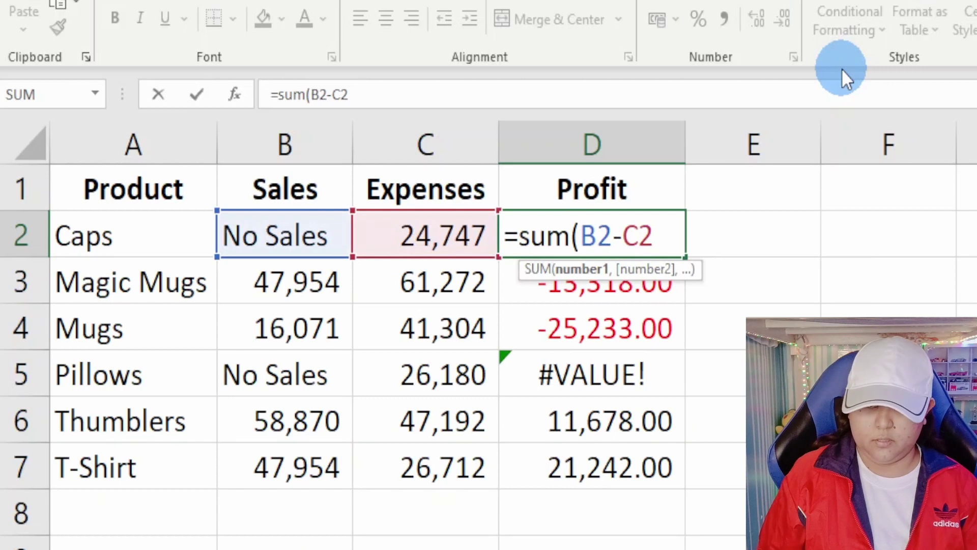
key(Right)
key(Right)
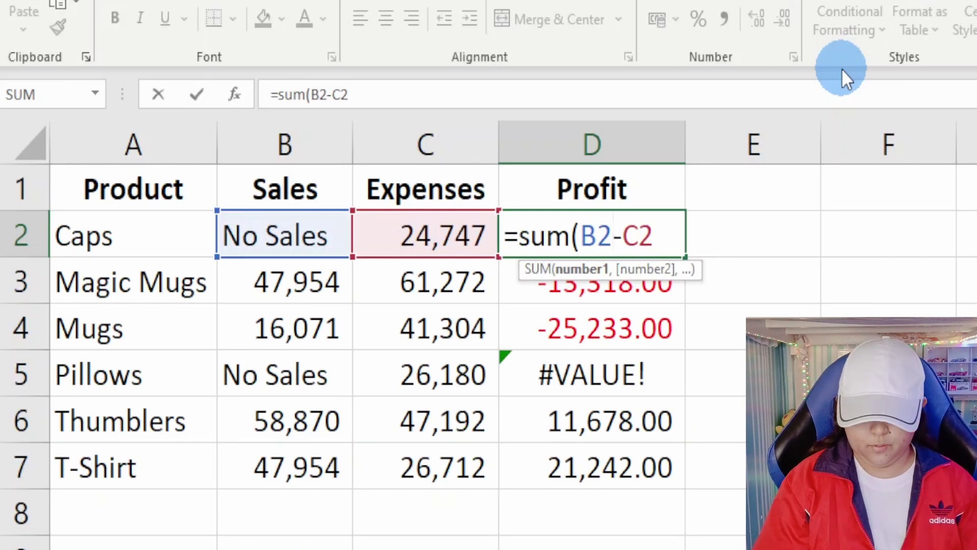
text())
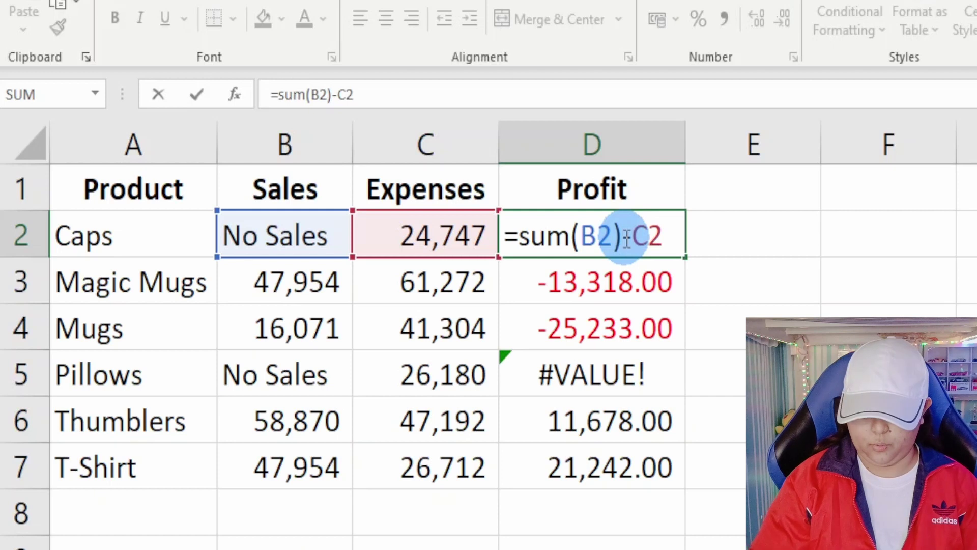
key(Return)
click(625, 238)
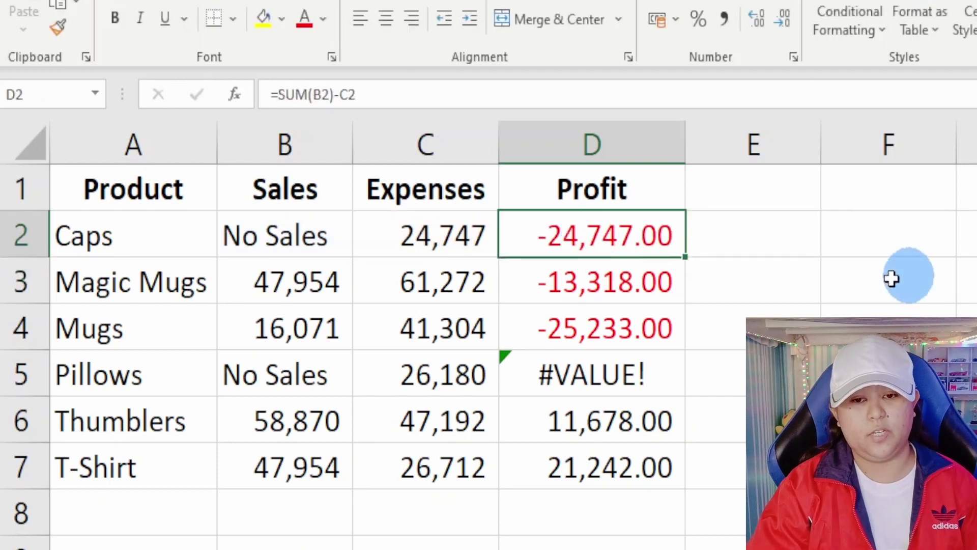
drag(689, 254, 687, 465)
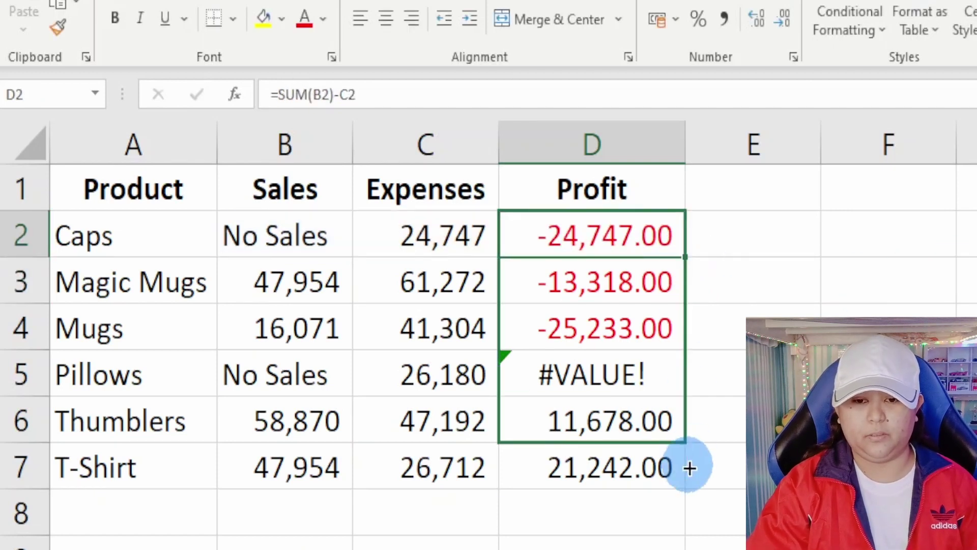
click(614, 392)
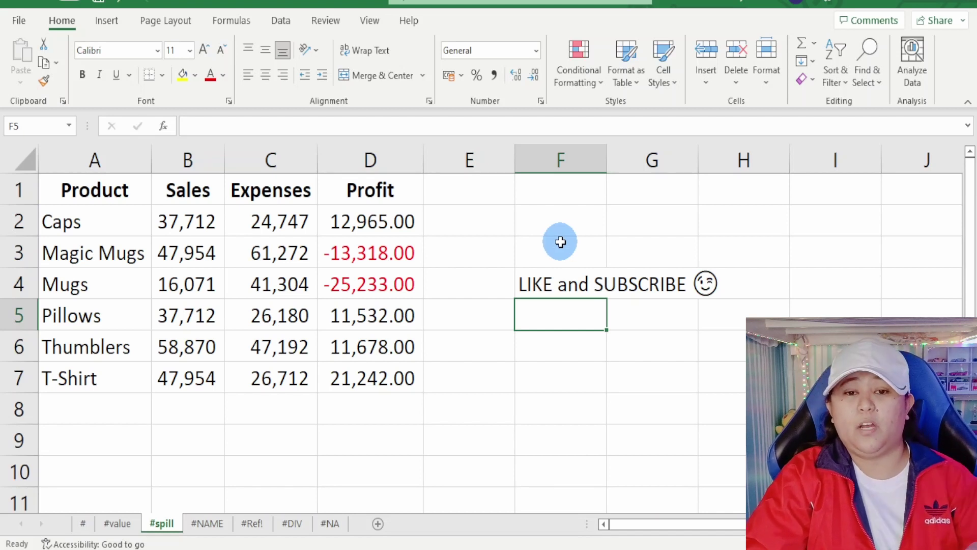
Enter =UNIQUE(B2:B7) in F2, which returns #SPILL! because F4 holds text.
click(557, 209)
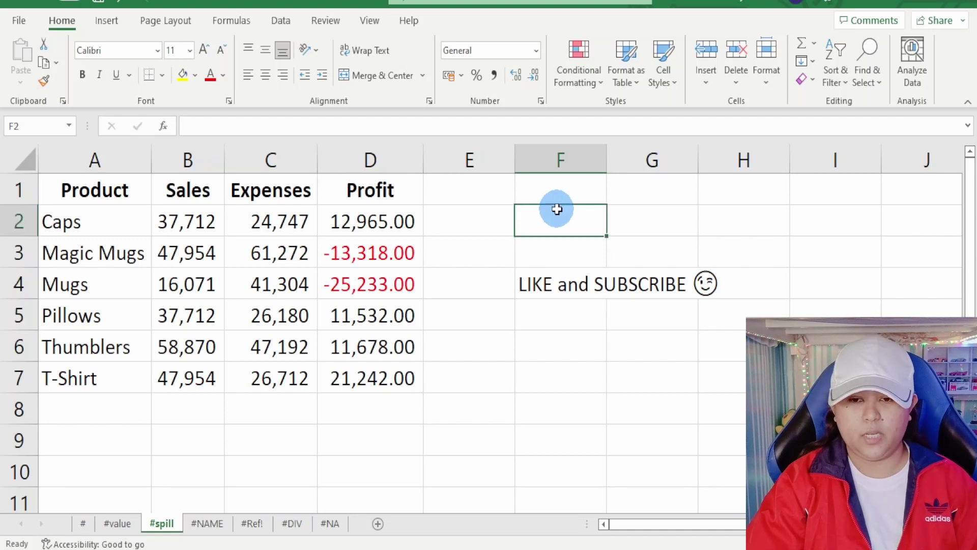
text(=uni)
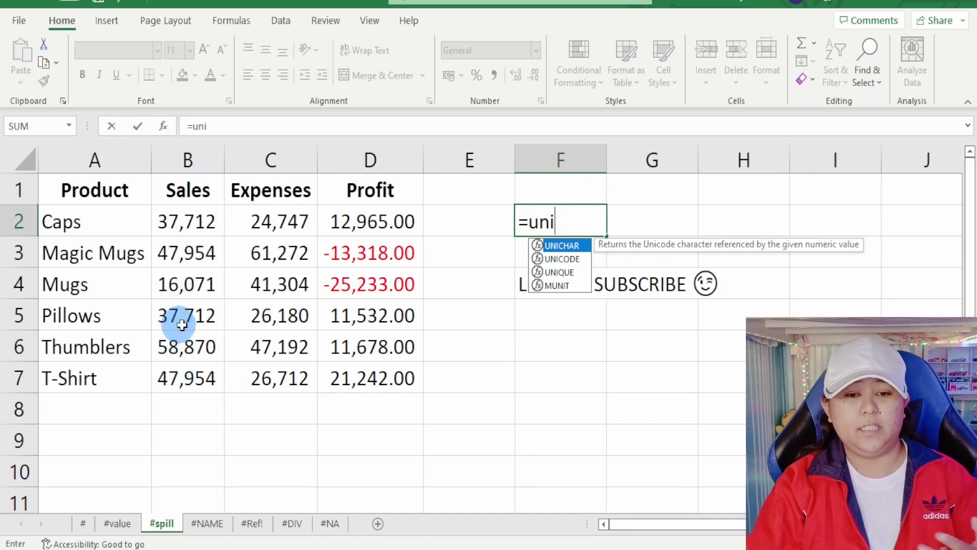
double_click(563, 273)
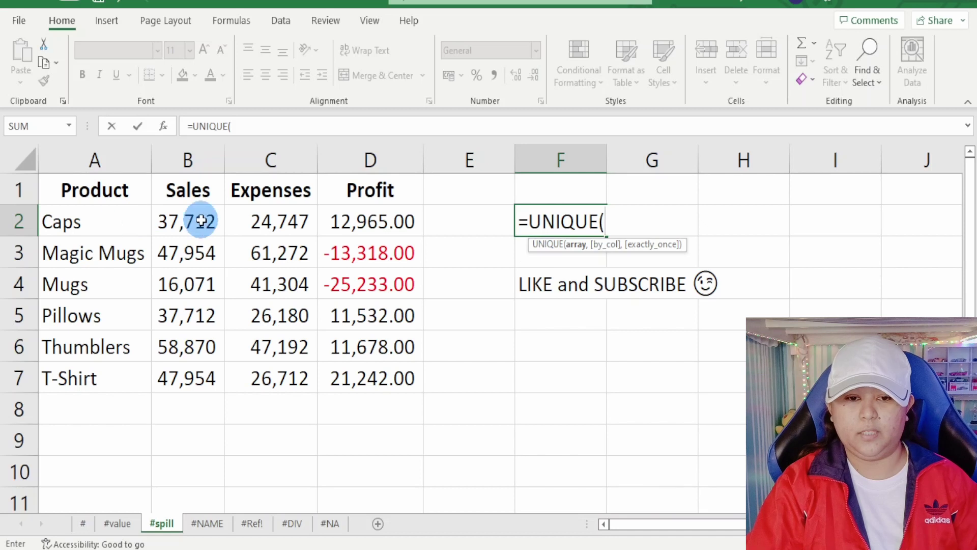
drag(201, 220, 198, 386)
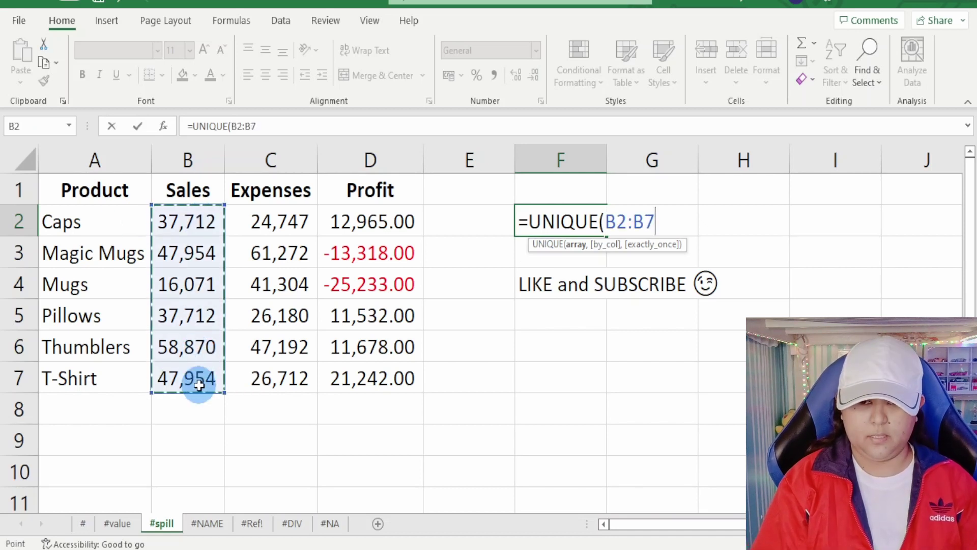
text())
key(Return)
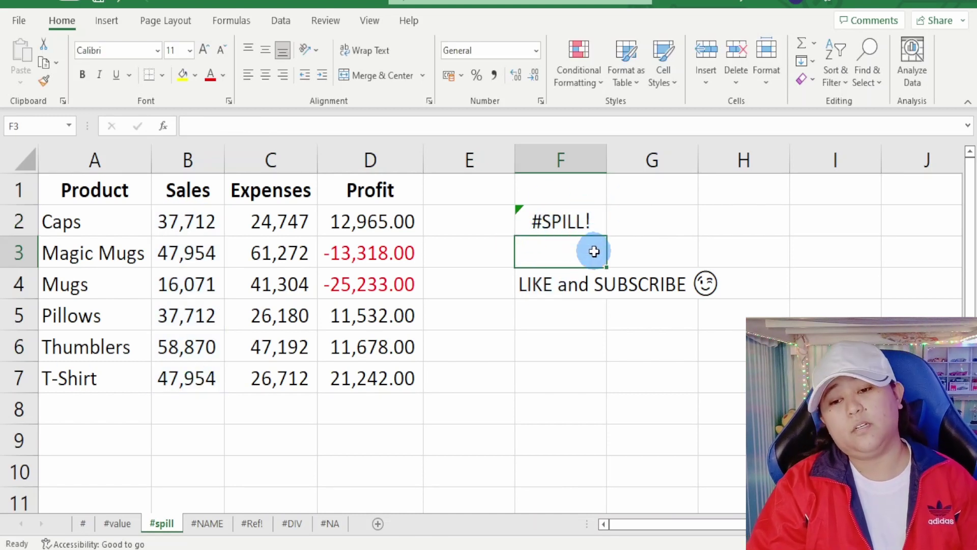
click(549, 288)
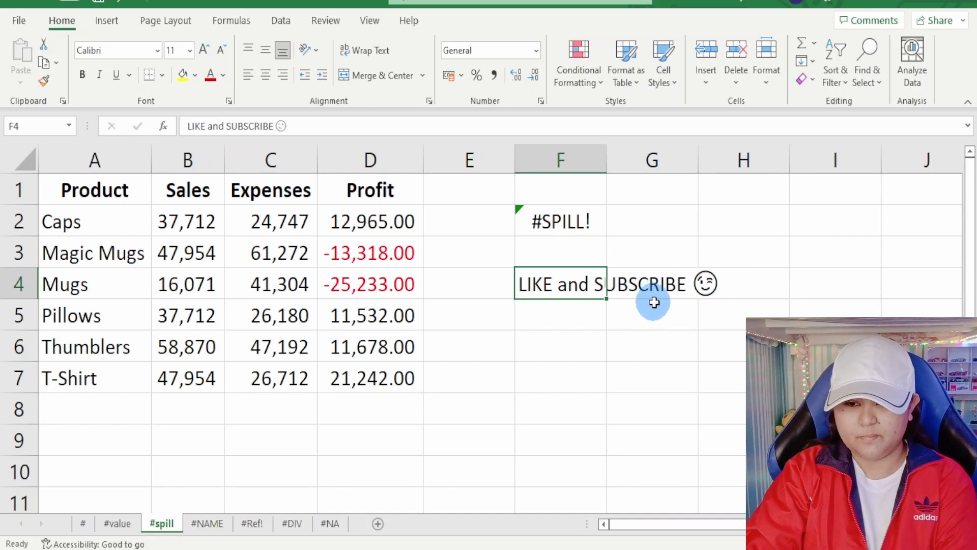
Delete the LIKE and SUBSCRIBE text in F4 so the UNIQUE results can spill.
key(Delete)
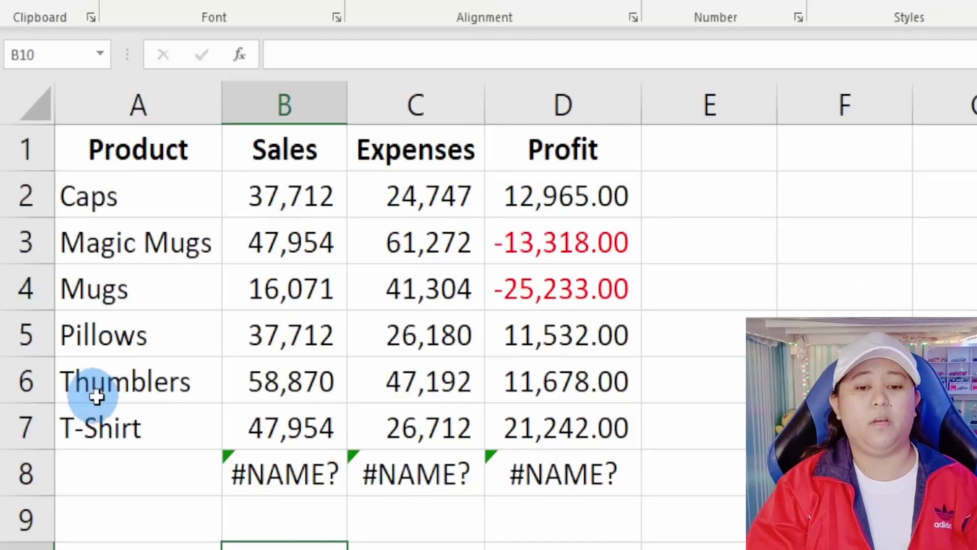
Replace 'add' with SUM in B8's formula and fill it right across C8:D8.
click(289, 461)
double_click(288, 464)
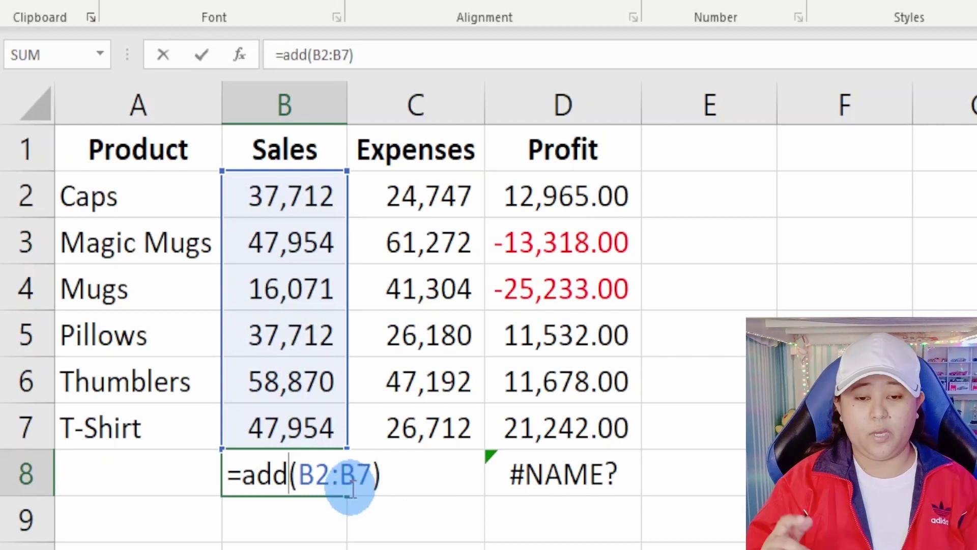
key(Return)
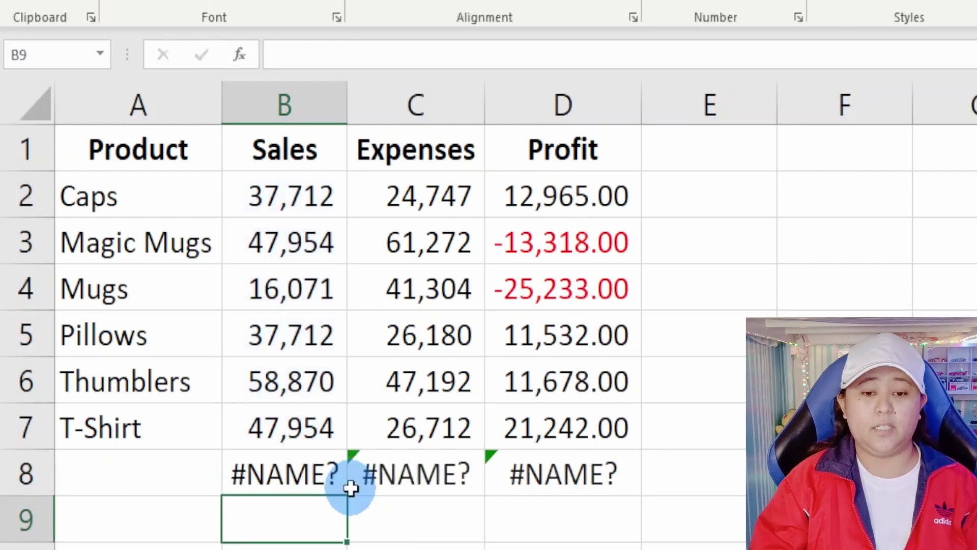
click(305, 461)
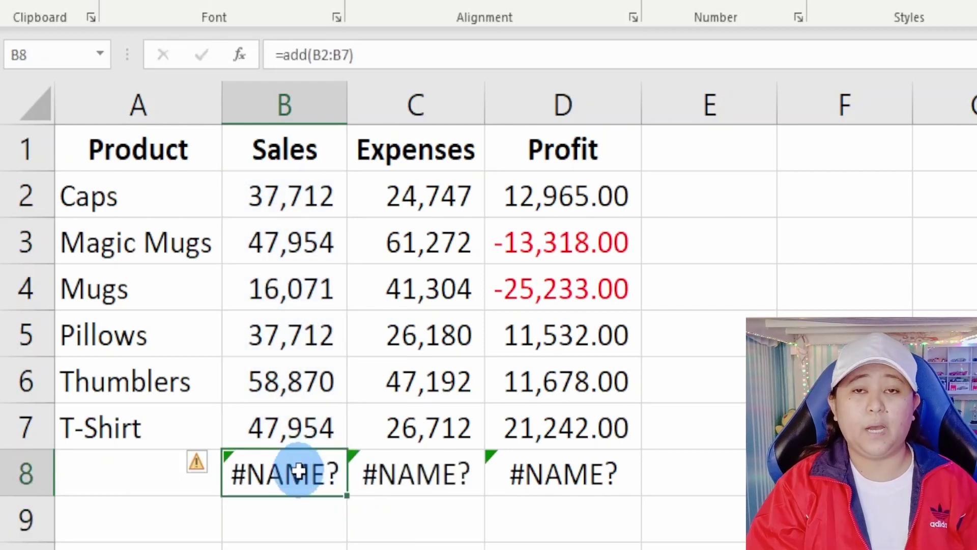
double_click(304, 473)
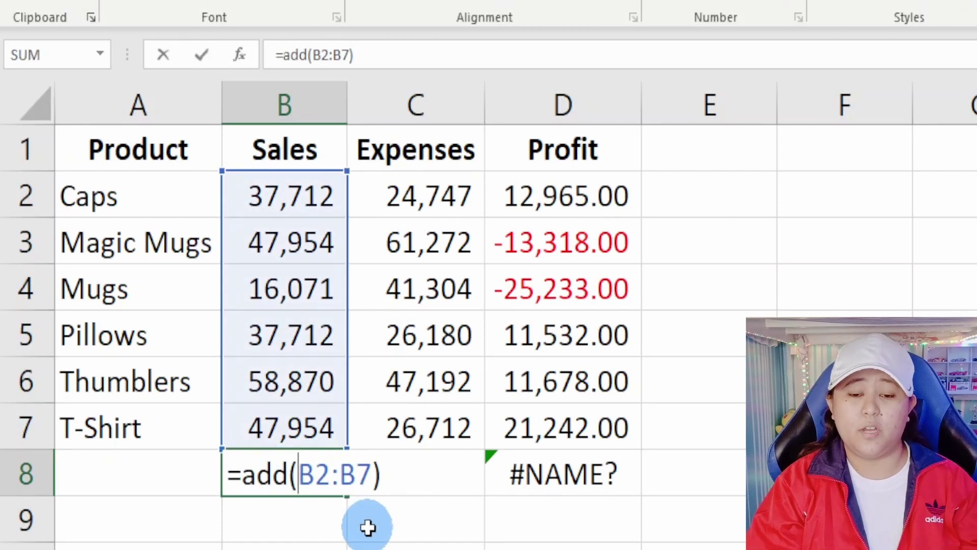
click(285, 473)
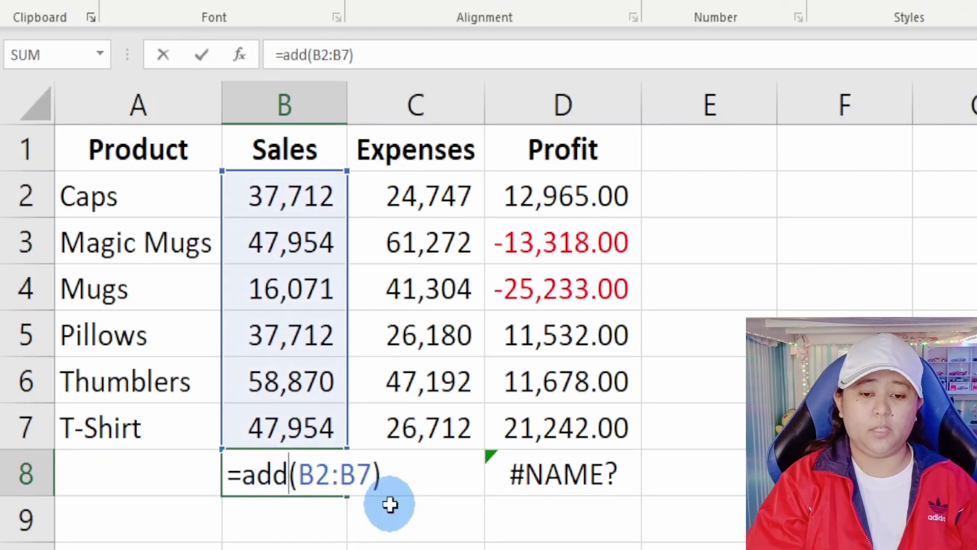
key(BackSpace)
key(BackSpace)
key(BackSpace)
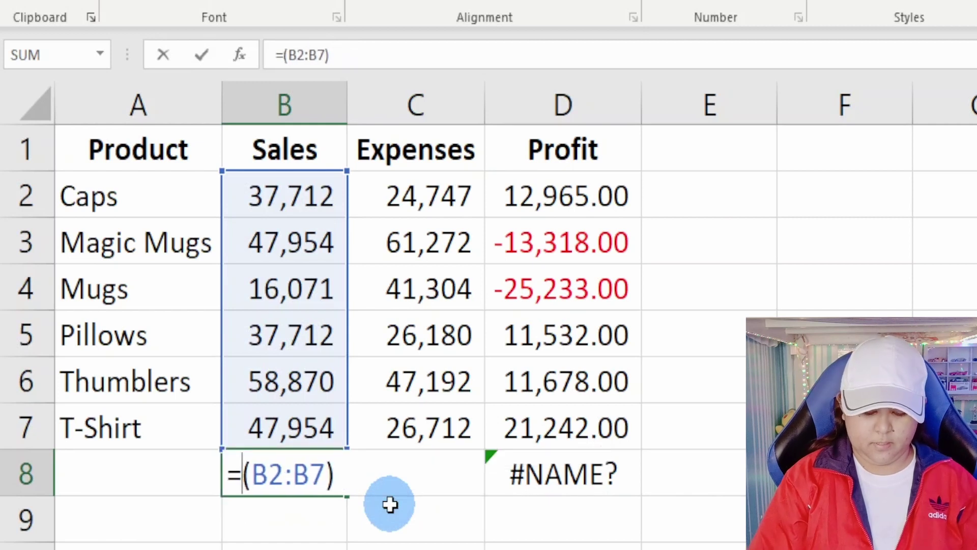
text(sum)
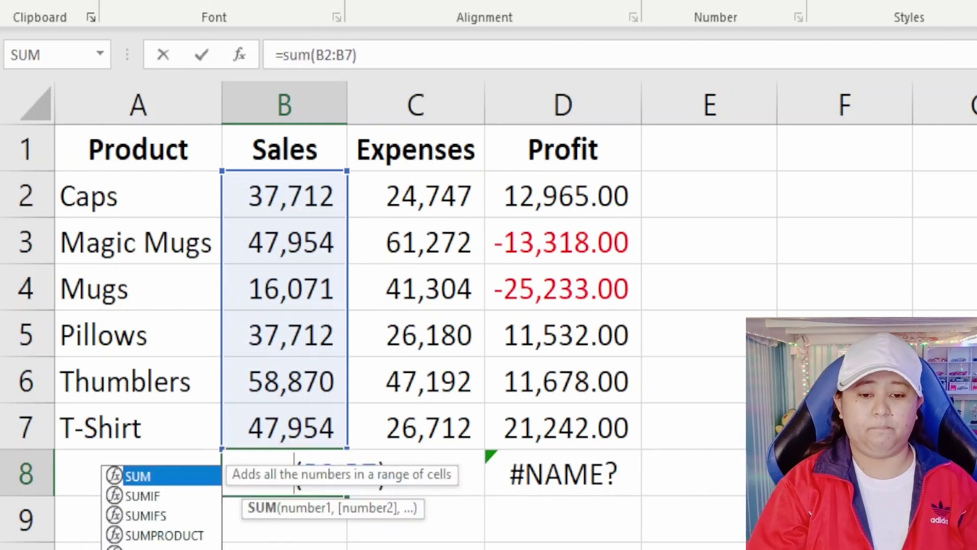
key(Return)
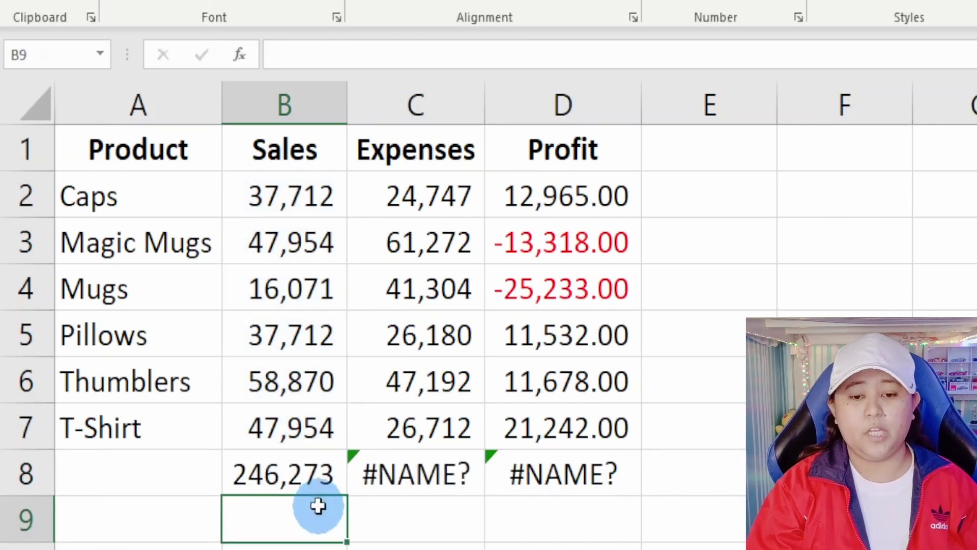
drag(315, 492, 595, 493)
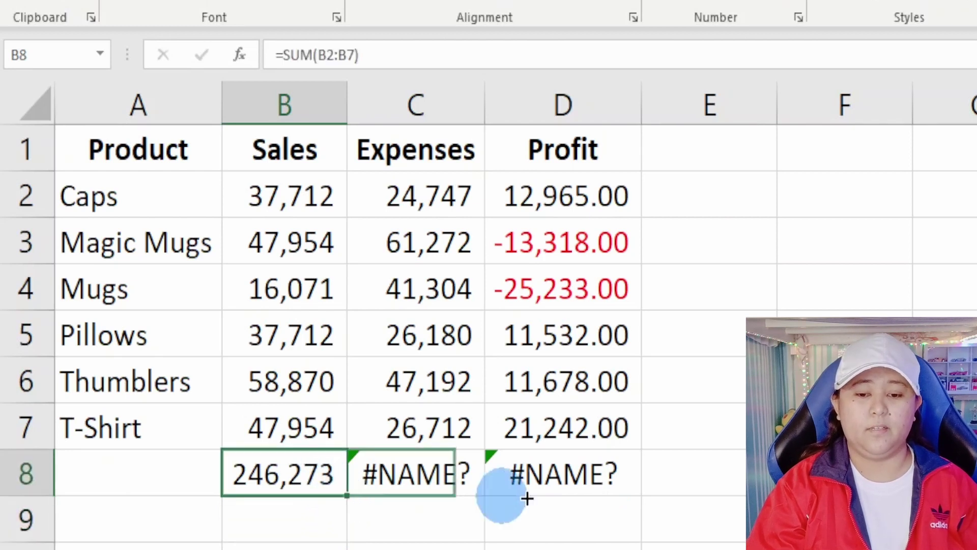
key(ctrl+r)
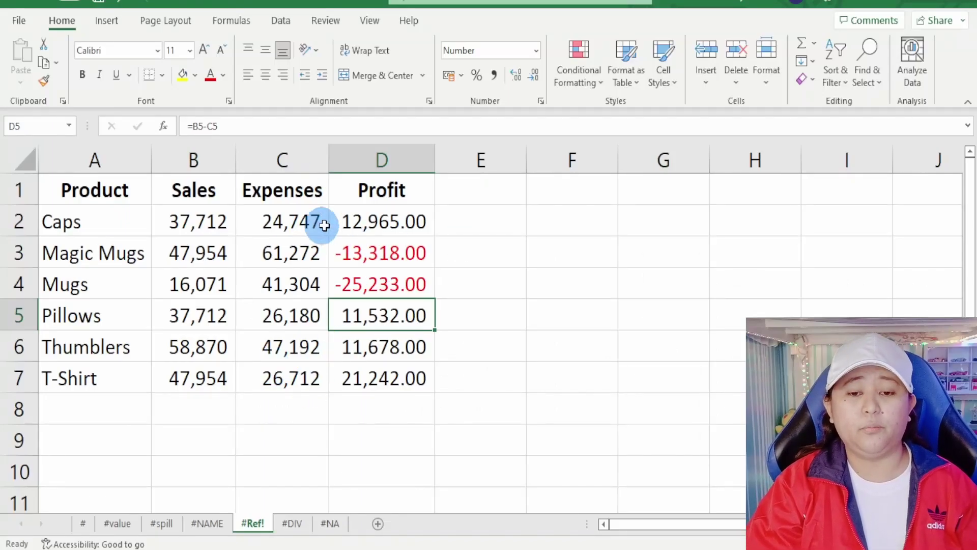
click(394, 219)
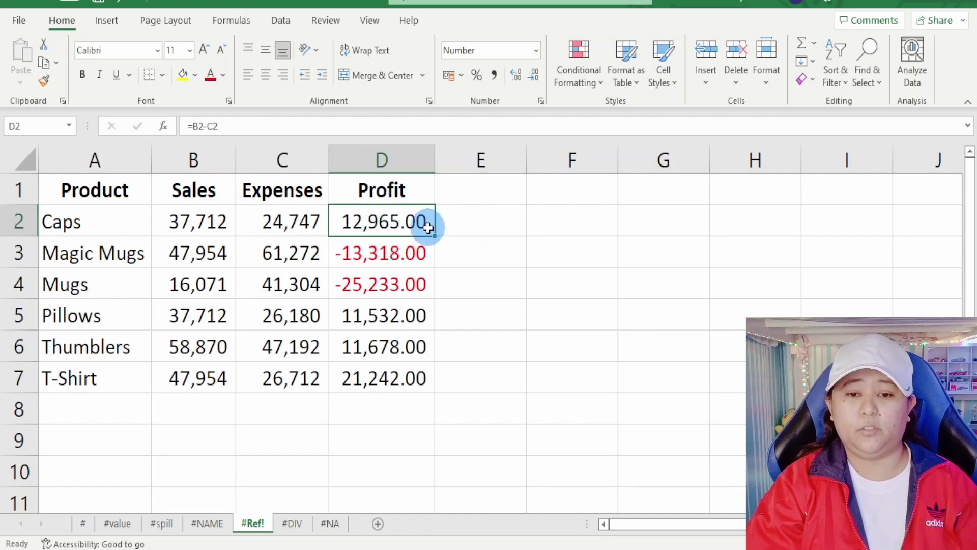
double_click(412, 228)
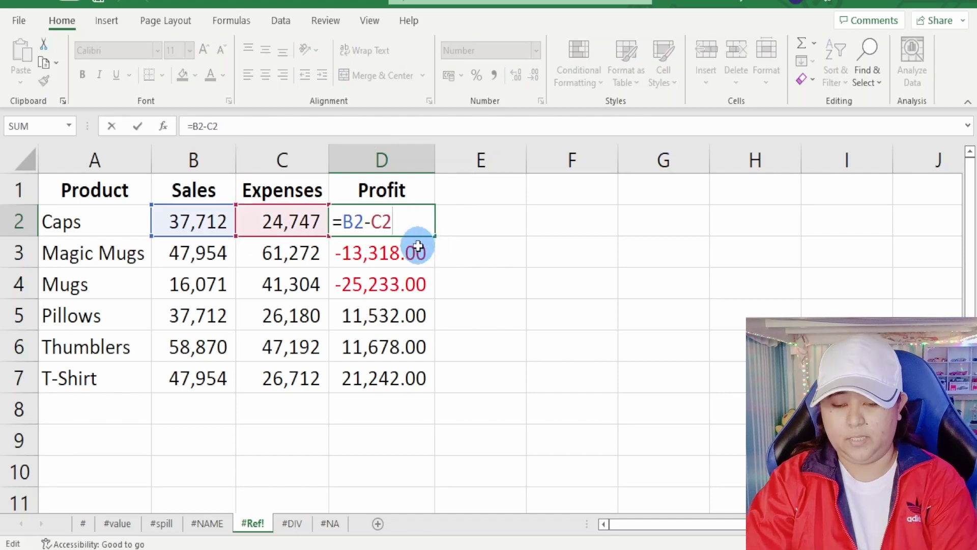
key(Return)
click(189, 156)
right_click(189, 157)
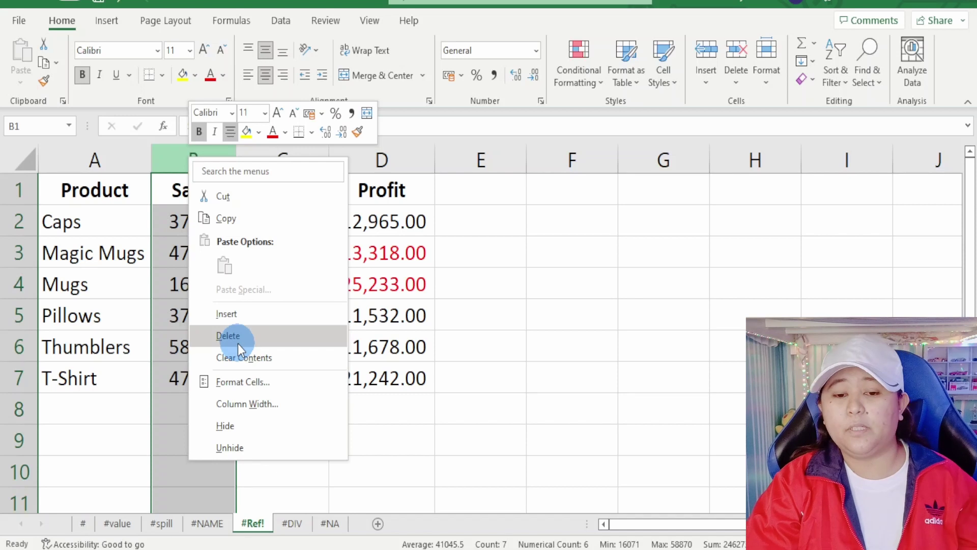
click(239, 337)
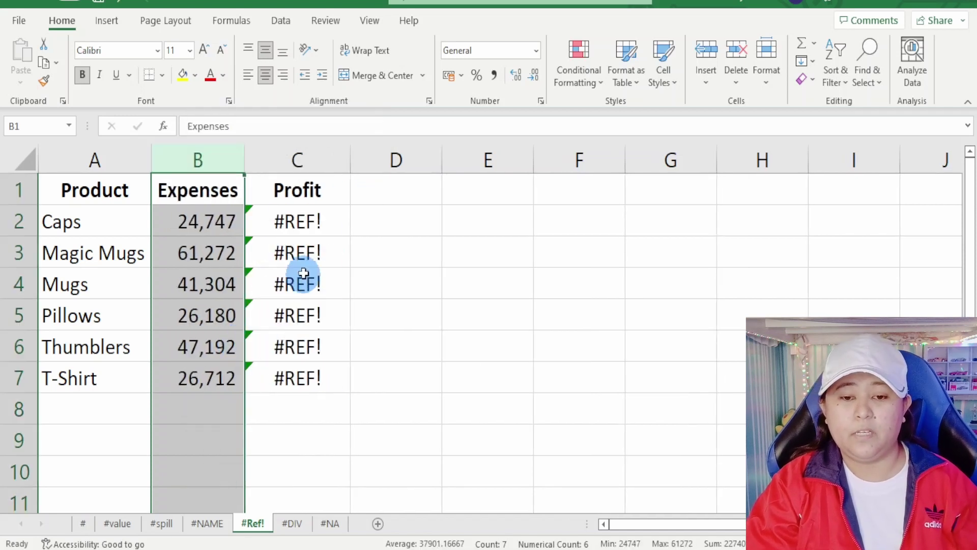
click(305, 224)
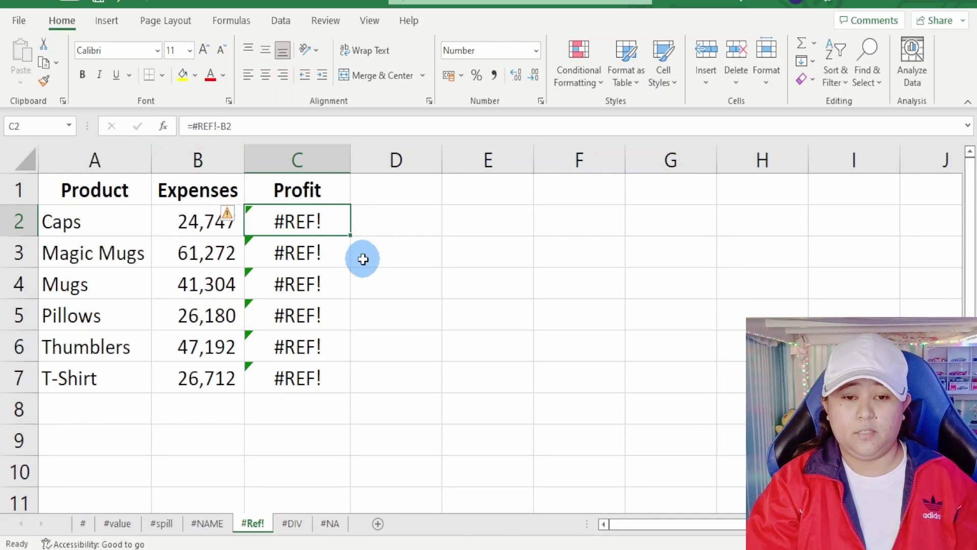
double_click(325, 222)
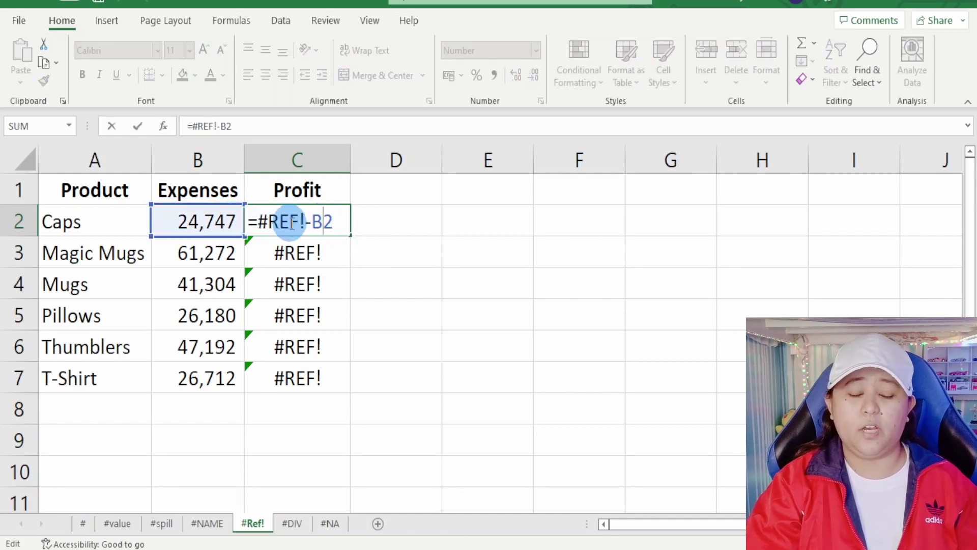
drag(291, 224, 298, 229)
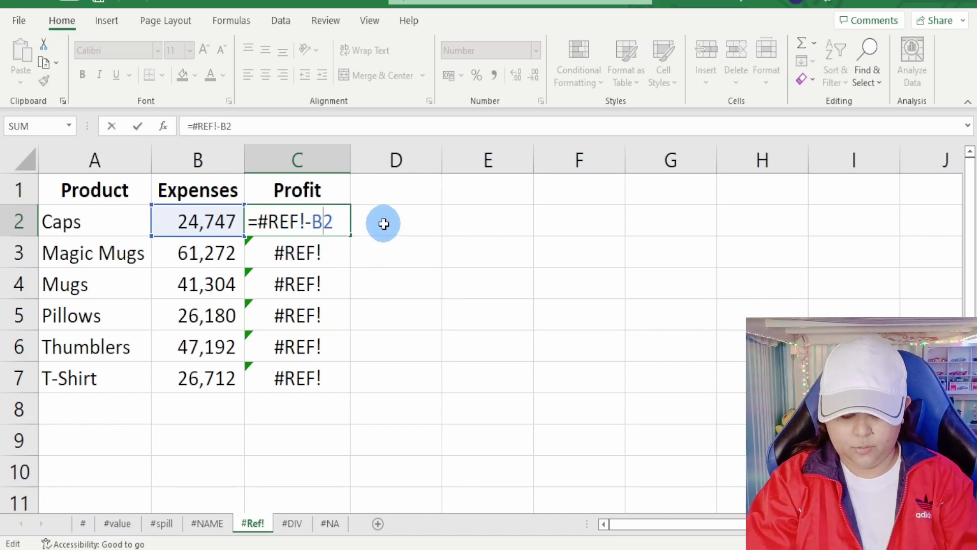
key(Return)
key(Up)
key(ctrl+z)
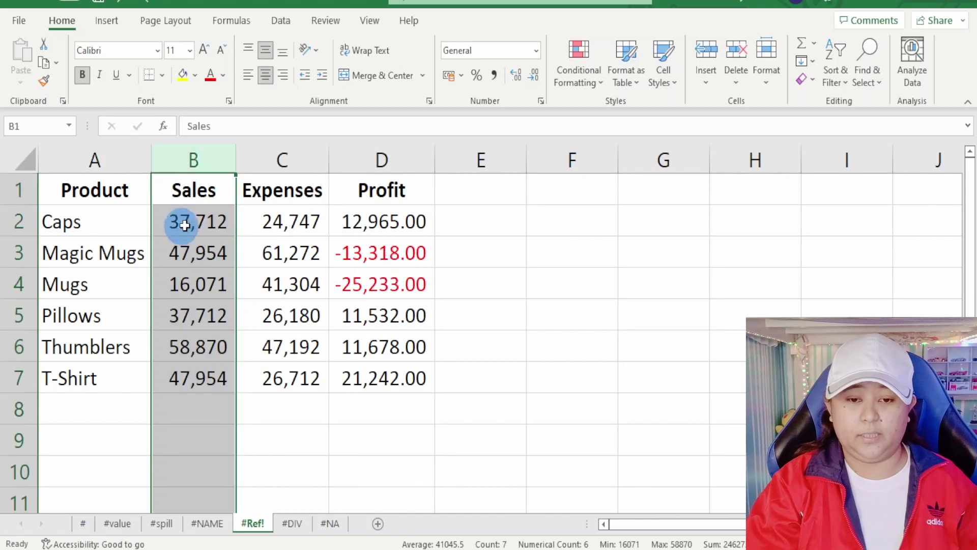
Copy the Profit formulas D2:D7 and paste them at B8, producing #REF! errors.
drag(381, 220, 396, 386)
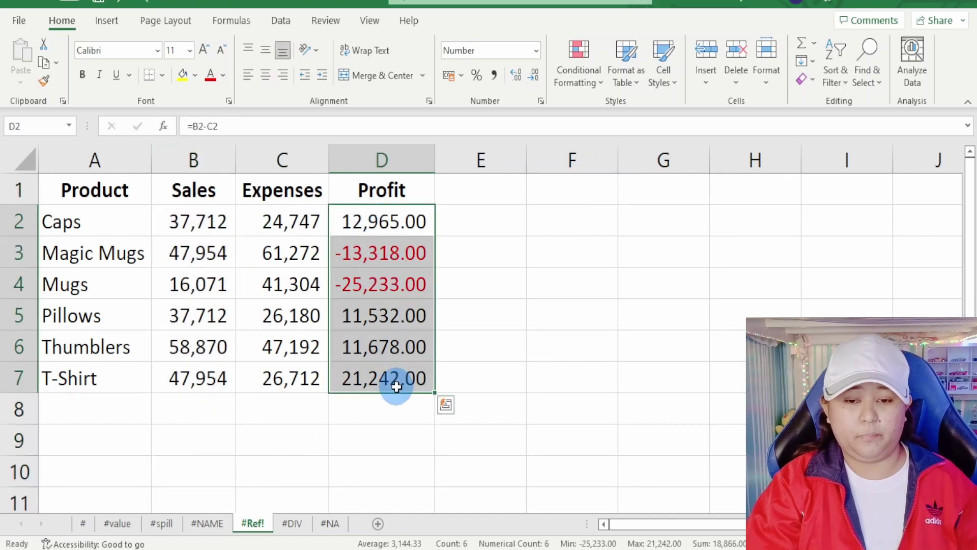
key(ctrl+c)
click(199, 405)
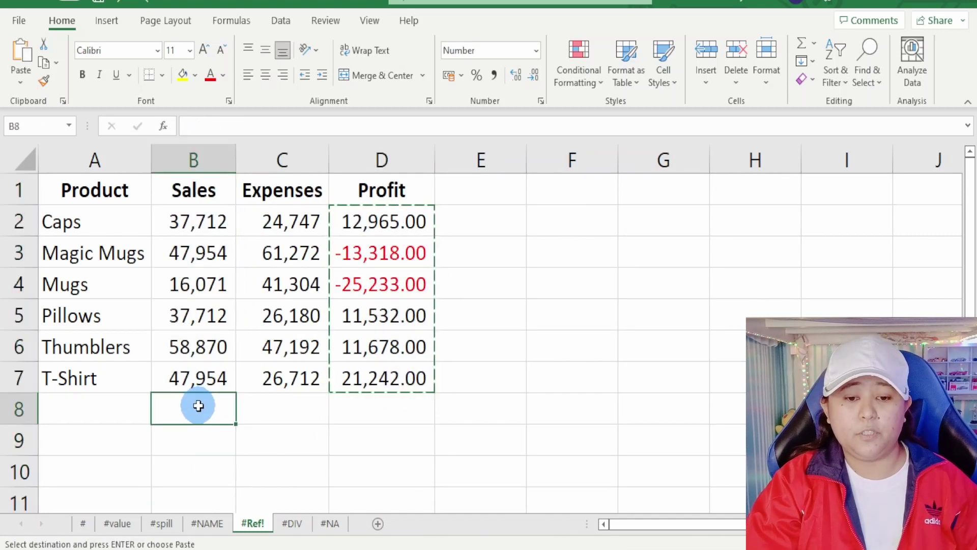
key(ctrl+v)
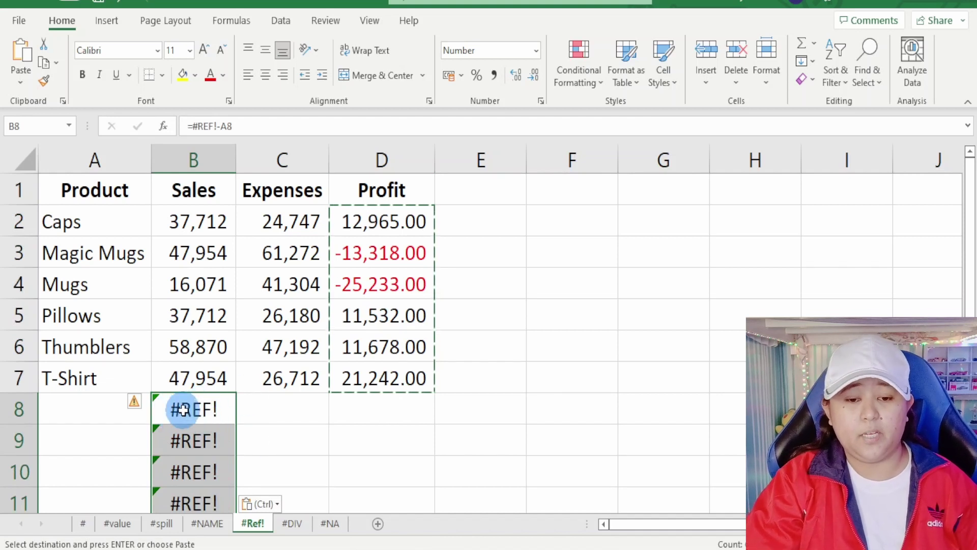
double_click(176, 408)
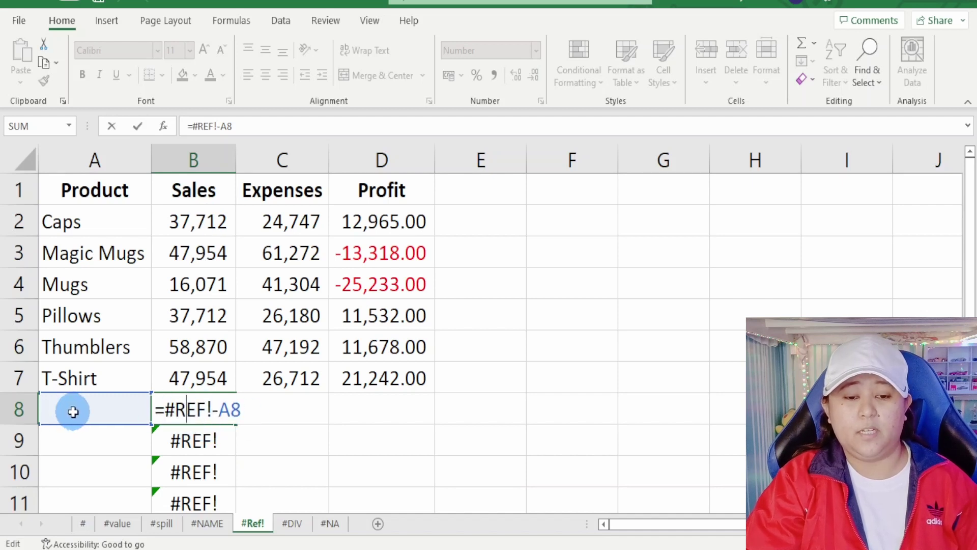
click(187, 412)
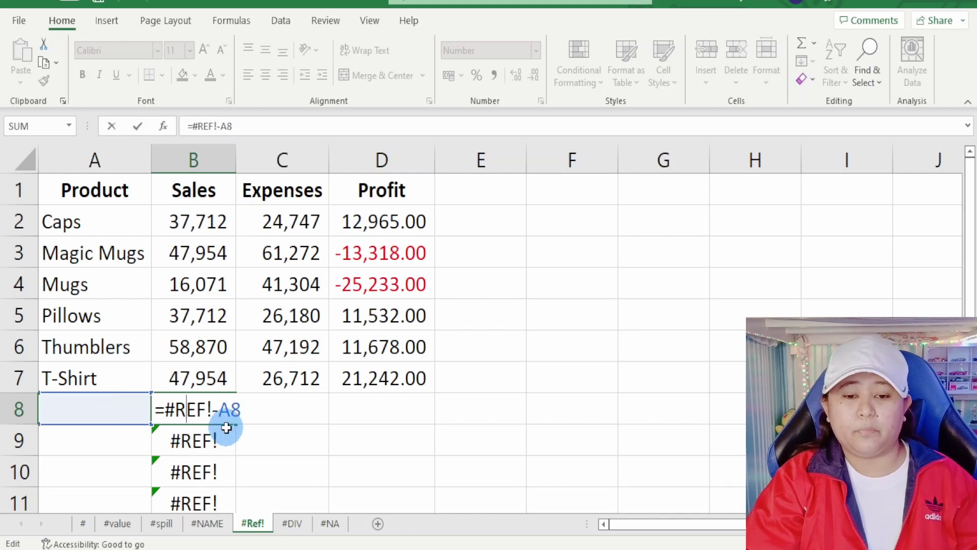
drag(227, 428, 224, 424)
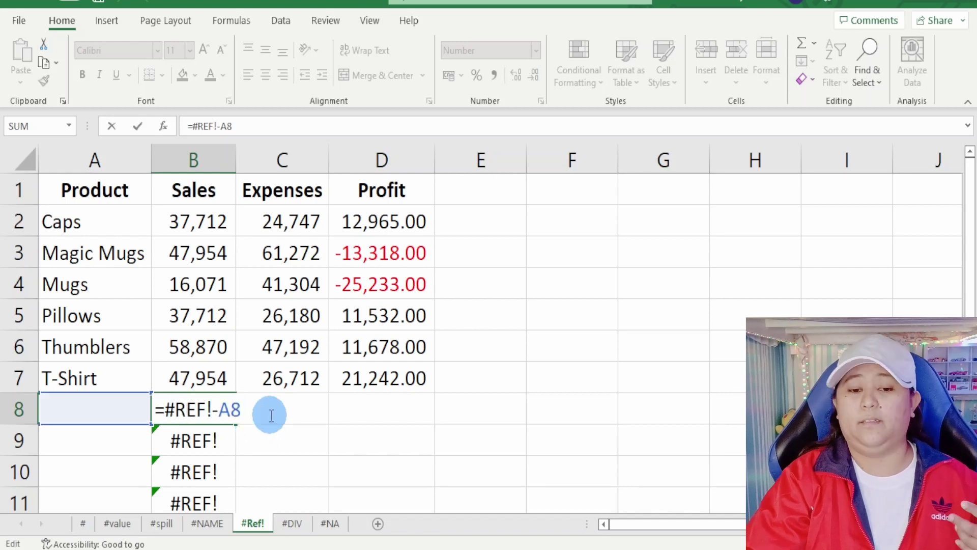
Clear the #REF! cells B8–B11 and reselect the Profit range D2:D7.
key(Escape)
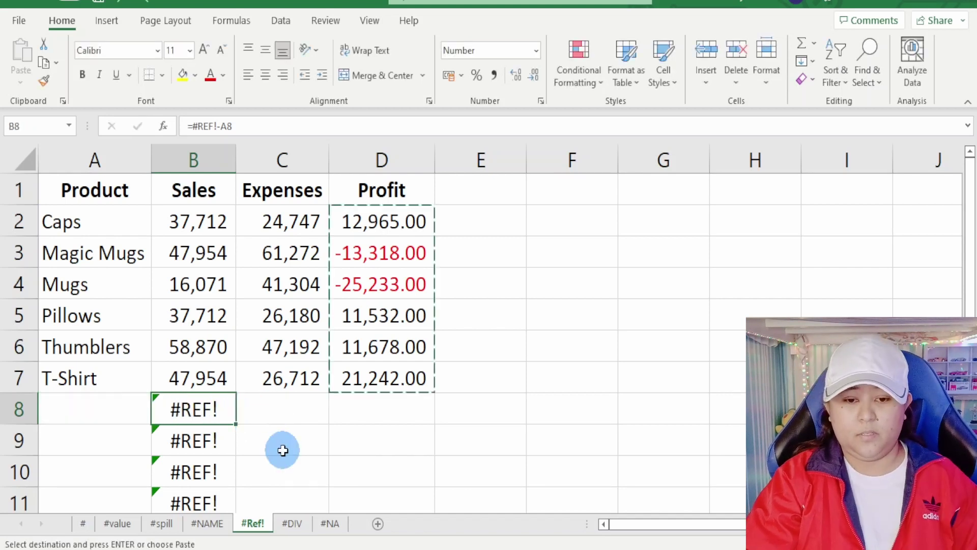
key(ctrl+shift+Down)
key(Delete)
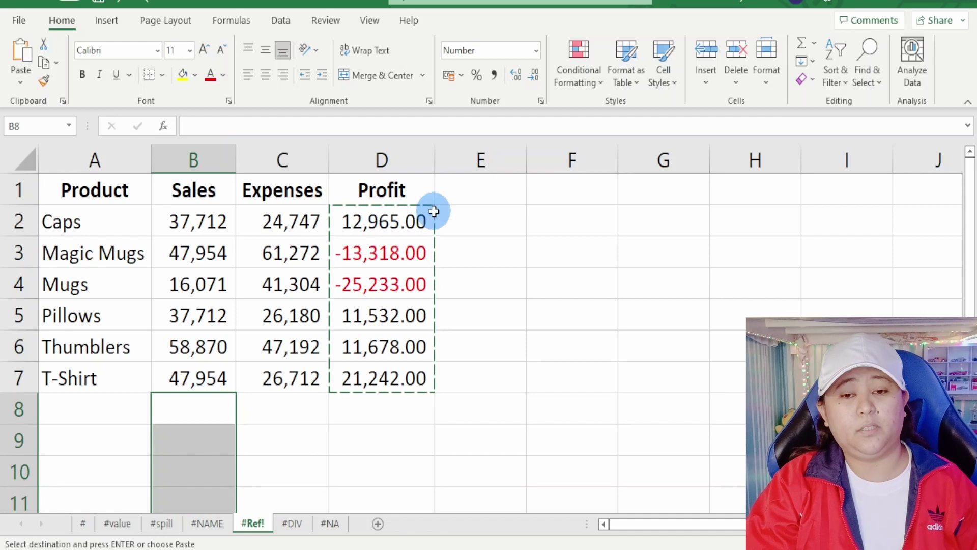
click(377, 220)
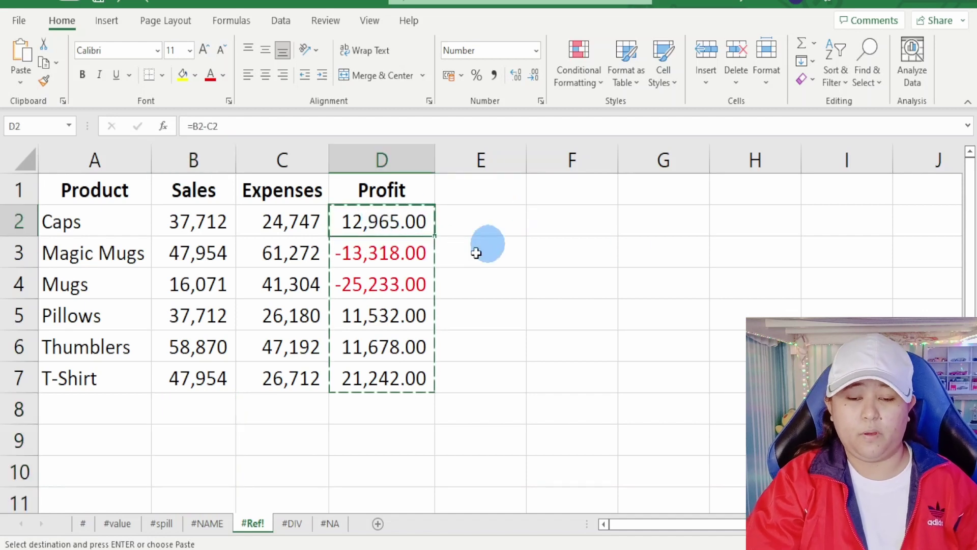
drag(377, 220, 381, 382)
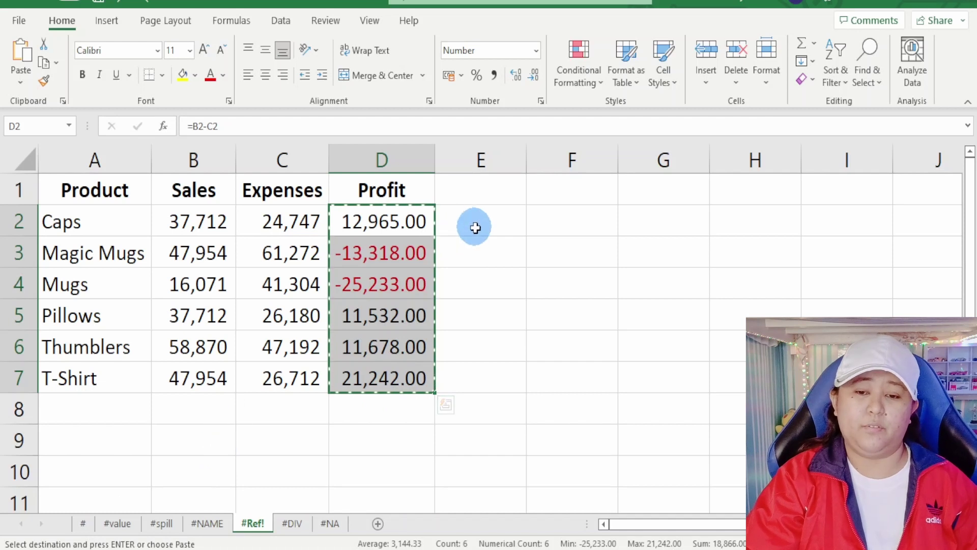
Paste the Profit figures as values into C8, remove them, and review D2's =B2-C2 formula.
click(262, 407)
right_click(262, 408)
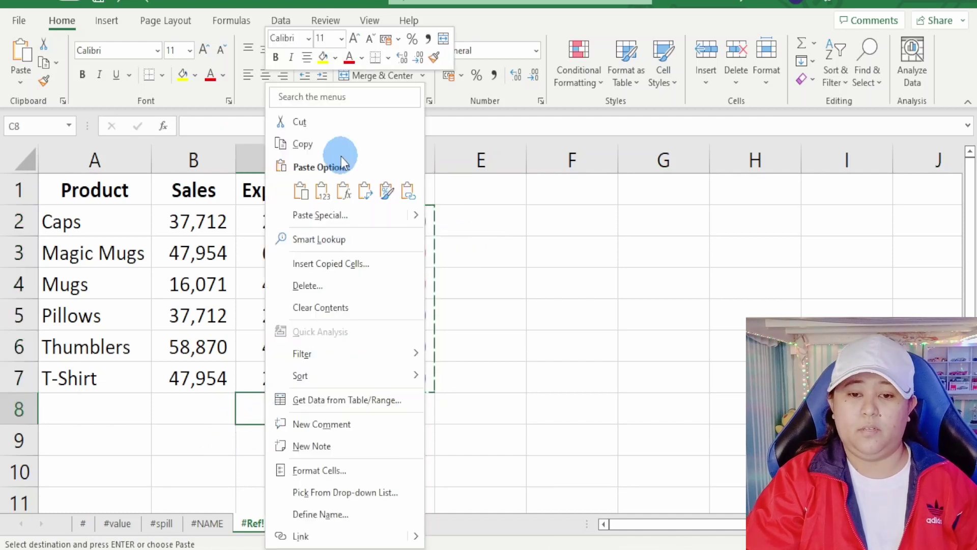
click(324, 191)
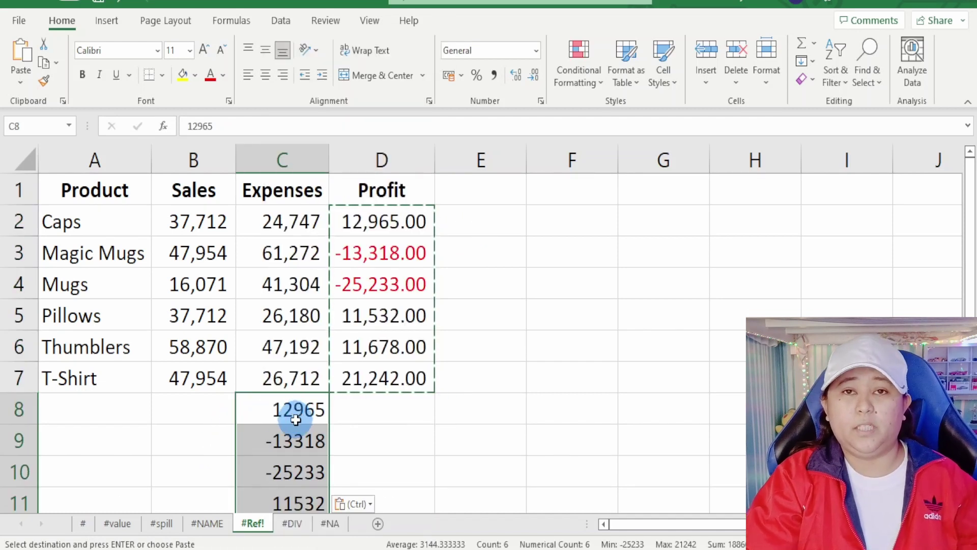
key(Delete)
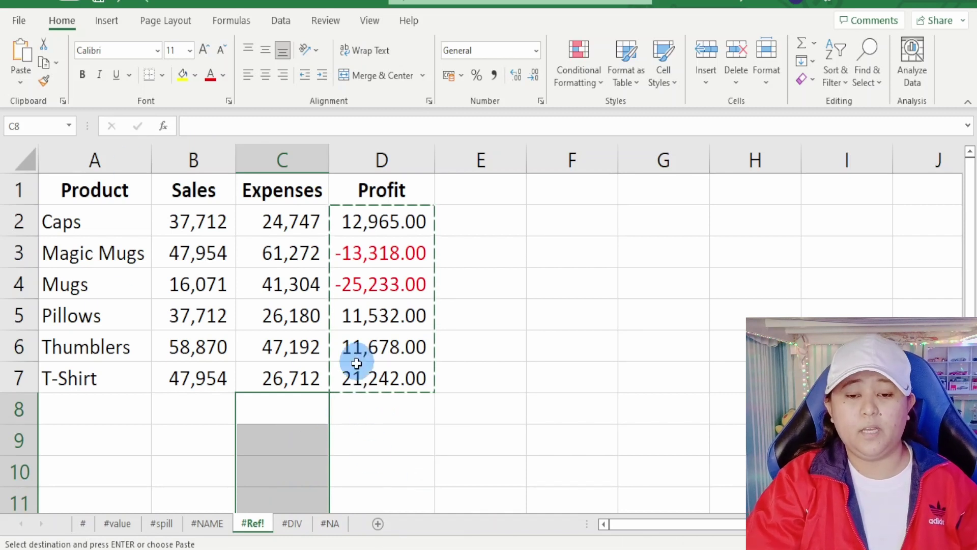
click(361, 222)
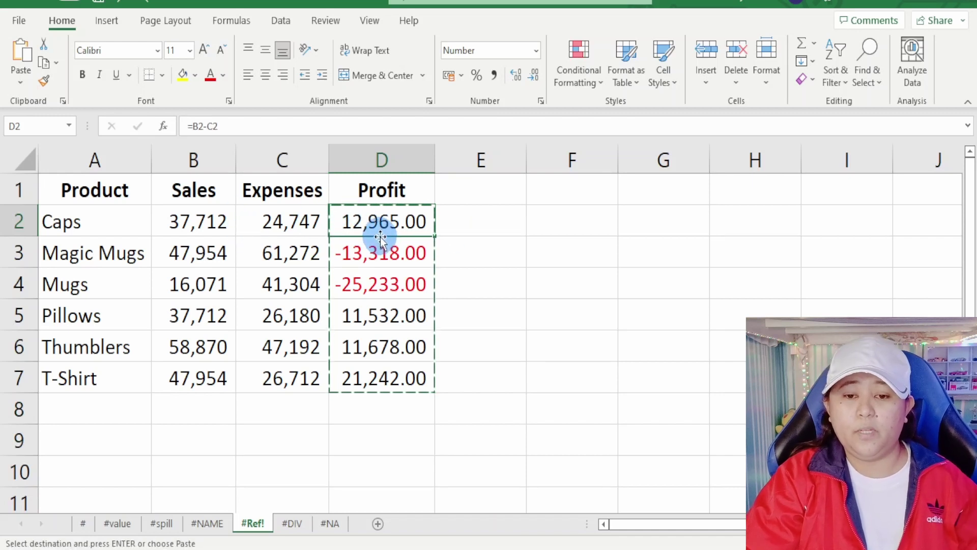
double_click(382, 223)
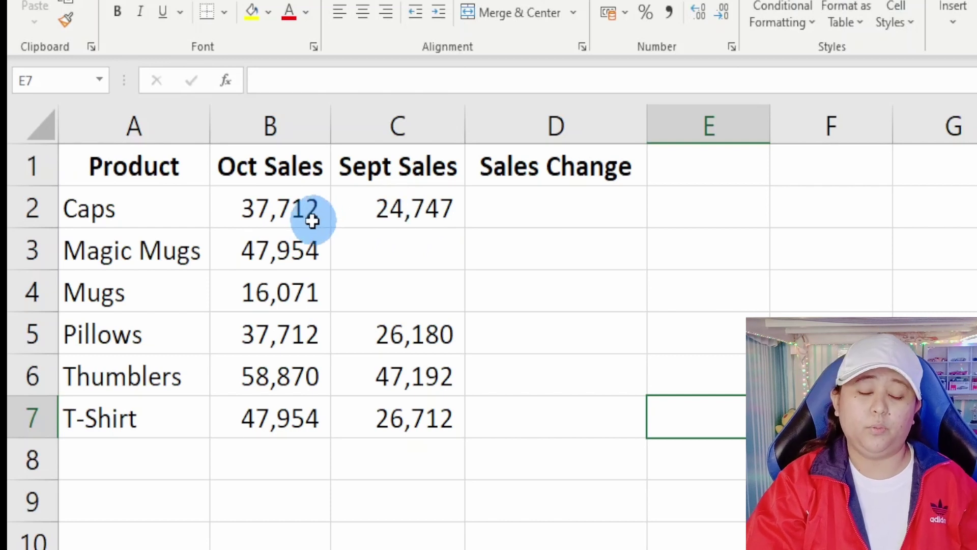
Enter the Caps sales change formula =B2/C2-1 in D2.
click(504, 232)
click(533, 203)
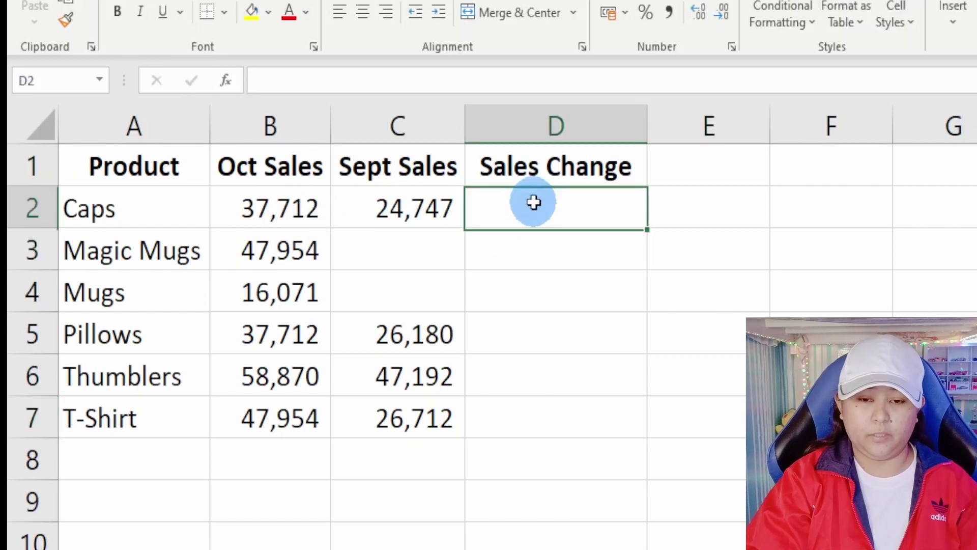
text(=)
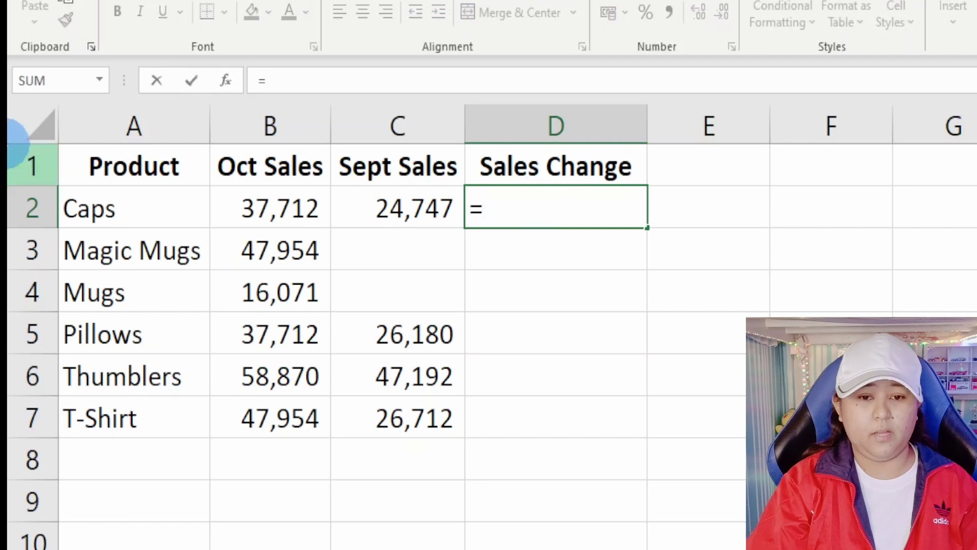
click(270, 214)
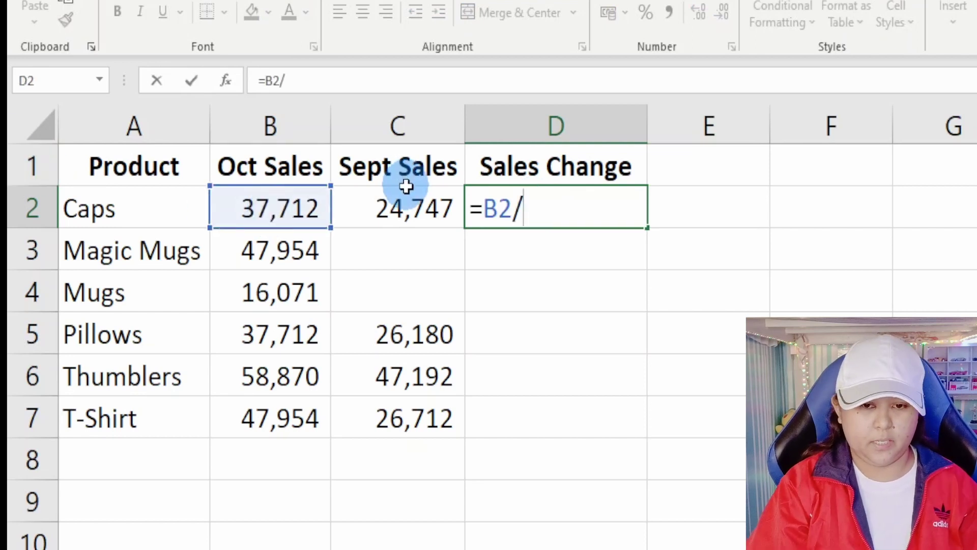
click(402, 207)
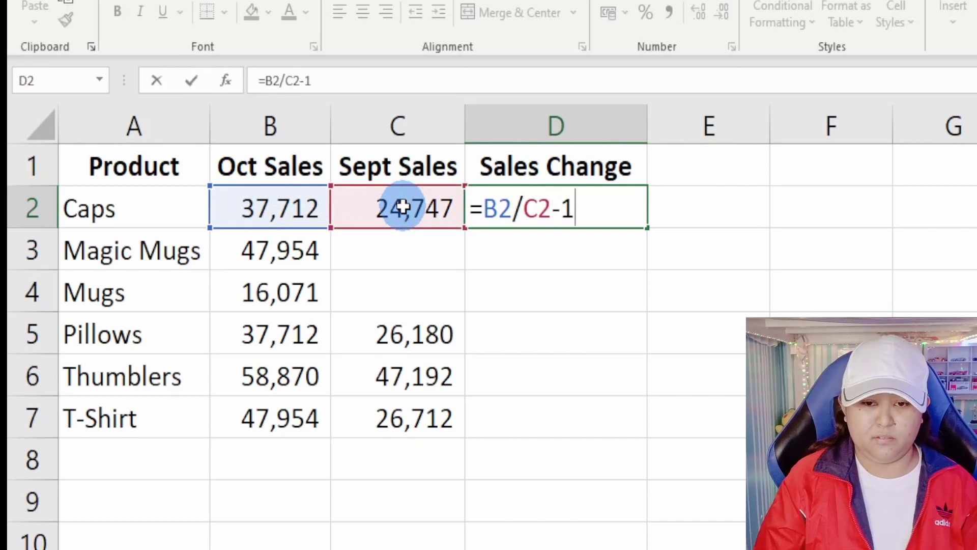
key(Return)
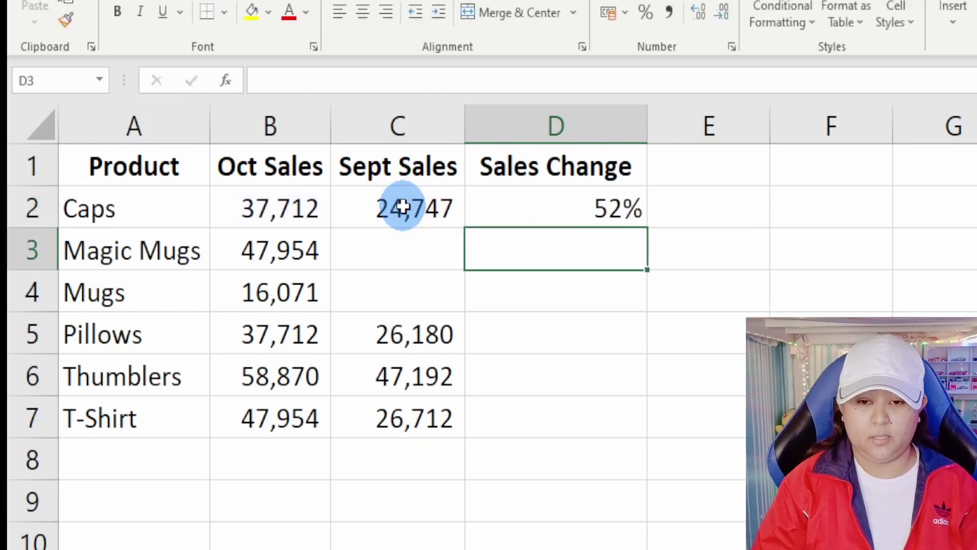
Compare the result of =B2/C2 (152%), then restore =B2/C2-1 to show 52%.
click(622, 210)
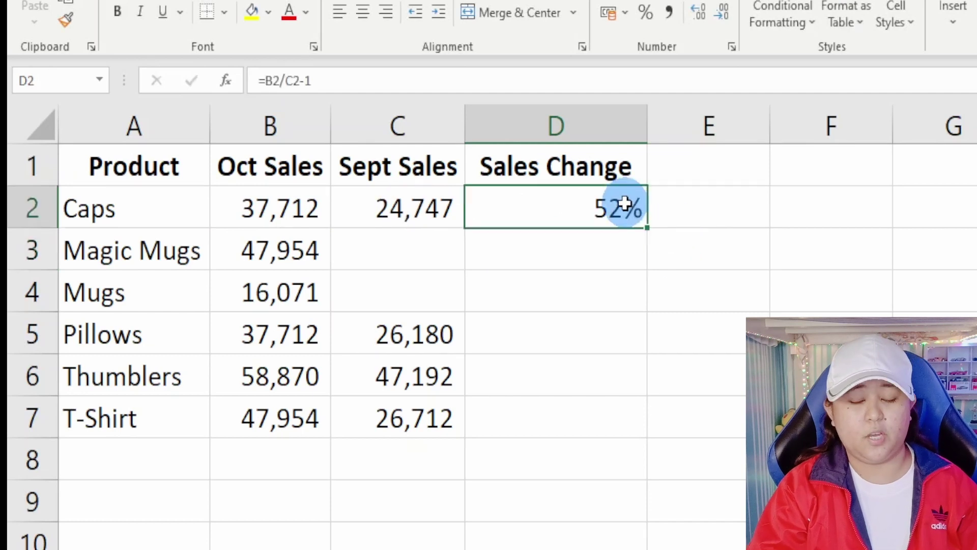
double_click(588, 214)
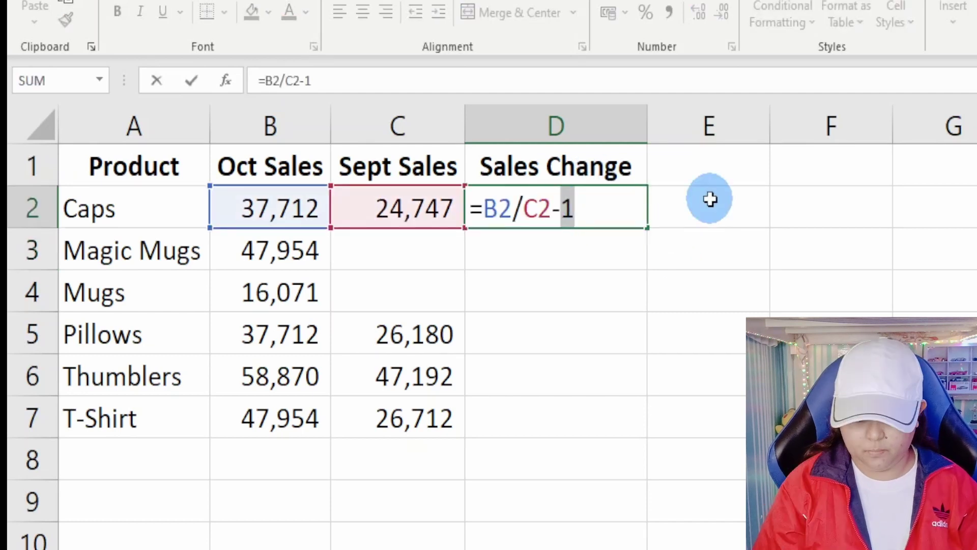
key(Return)
click(634, 208)
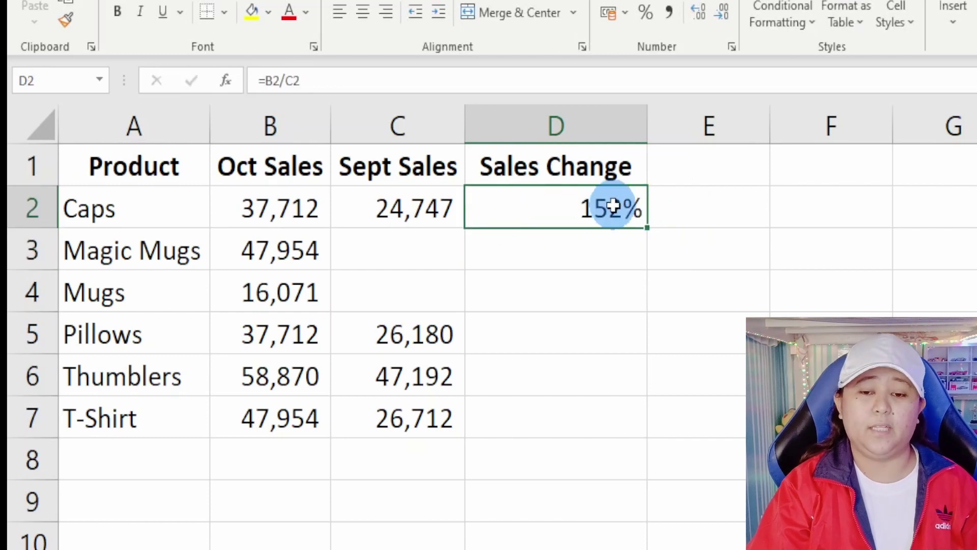
double_click(615, 206)
text(-1)
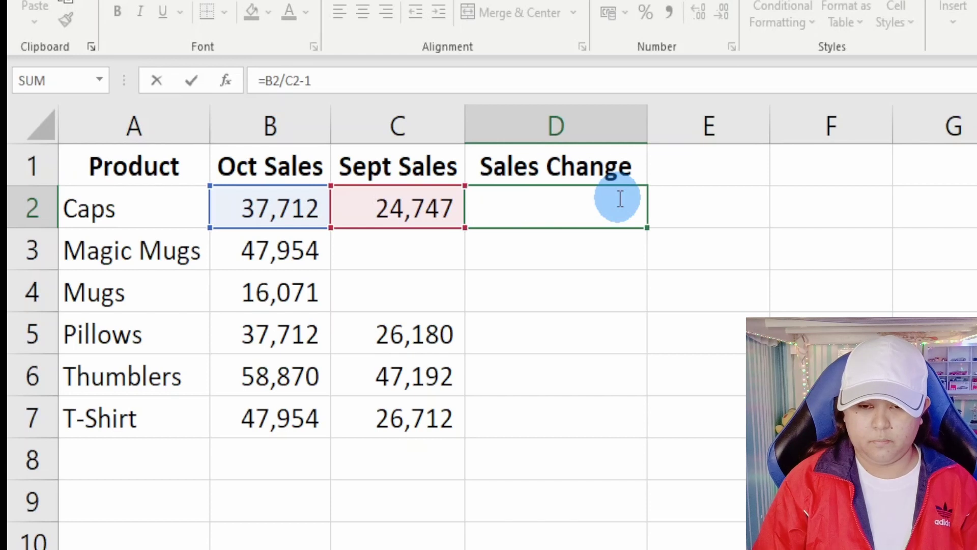
key(Return)
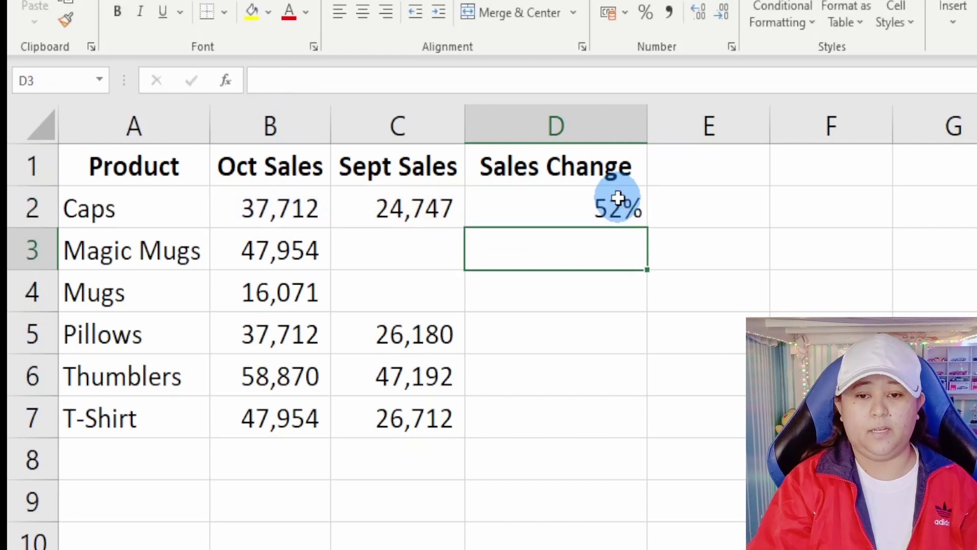
click(616, 204)
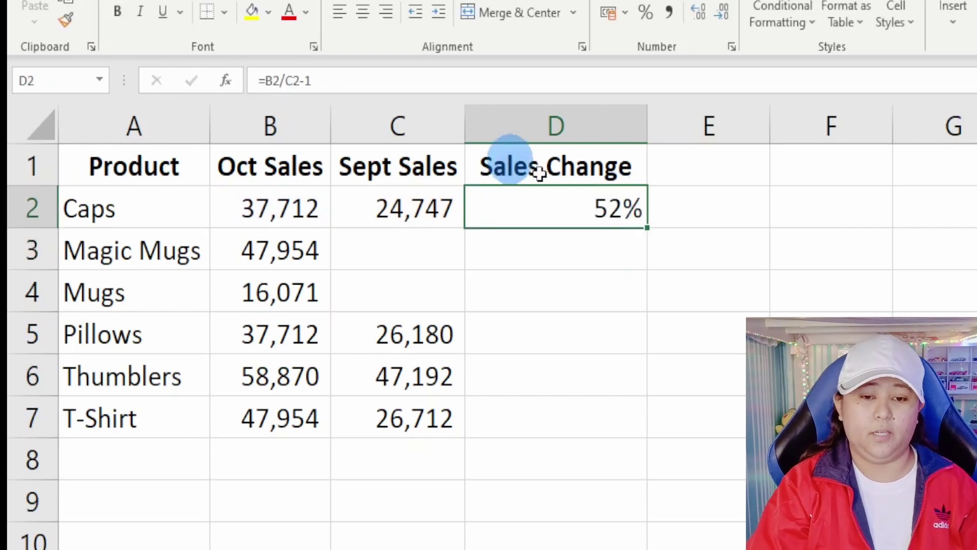
Fill the Sales Change formula from D2 down to D7, giving 44%, 25%, 80% and #DIV/0! errors.
drag(648, 229, 646, 427)
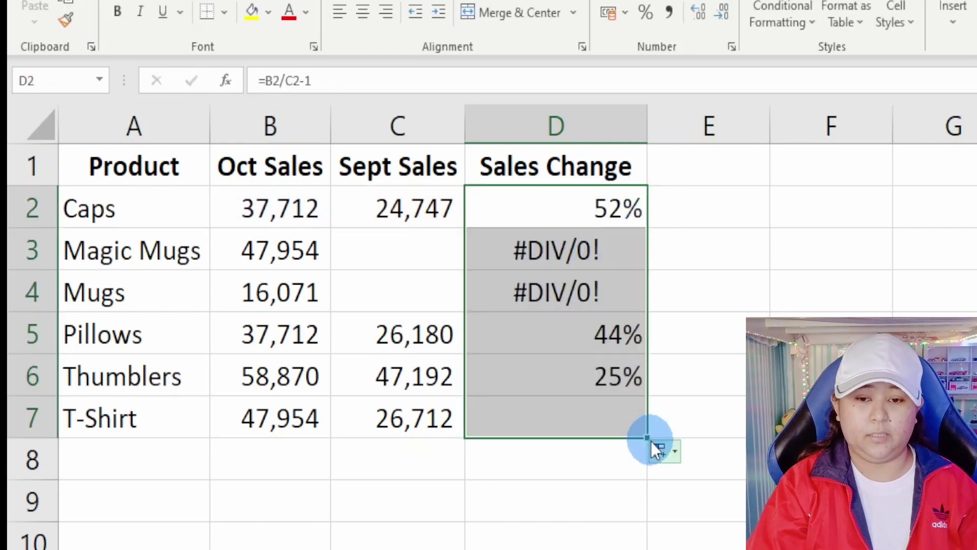
drag(547, 346, 557, 253)
click(557, 253)
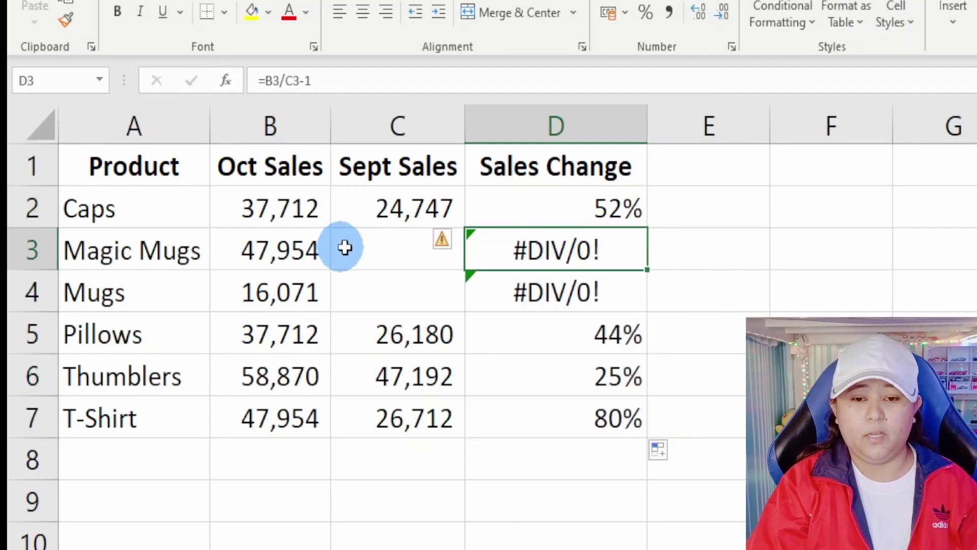
Inspect the blank Sept Sales cells for Magic Mugs and Mugs, then return to the Caps formula.
click(389, 264)
key(Return)
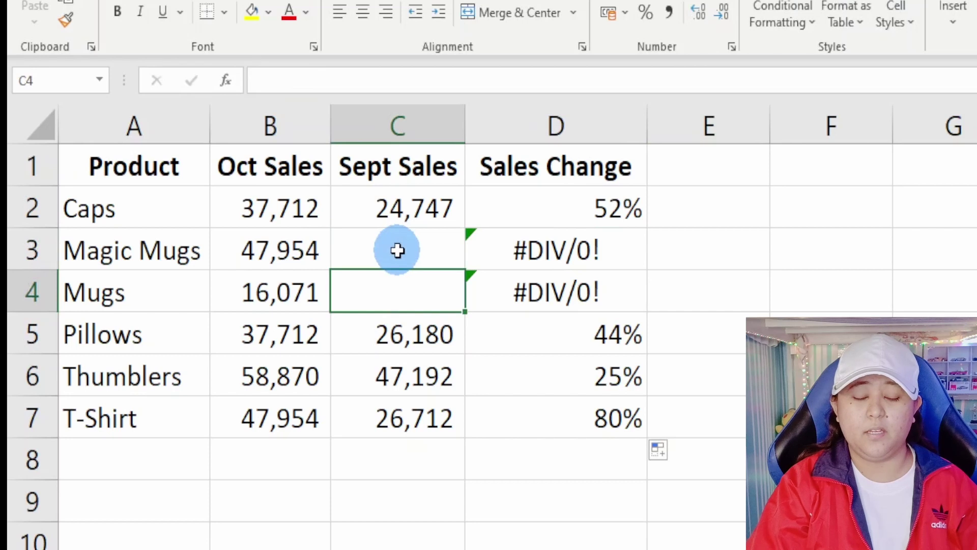
click(397, 250)
click(390, 294)
click(399, 251)
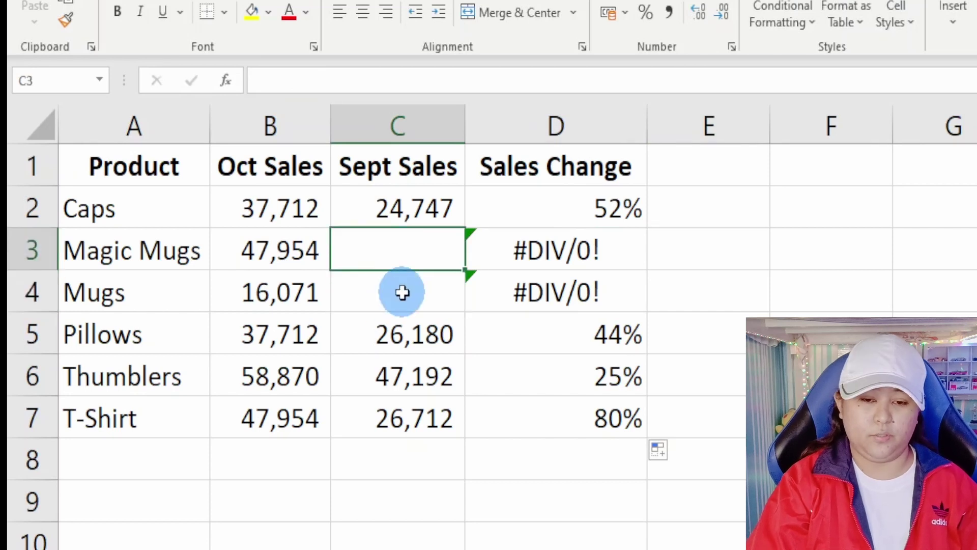
click(402, 293)
click(549, 214)
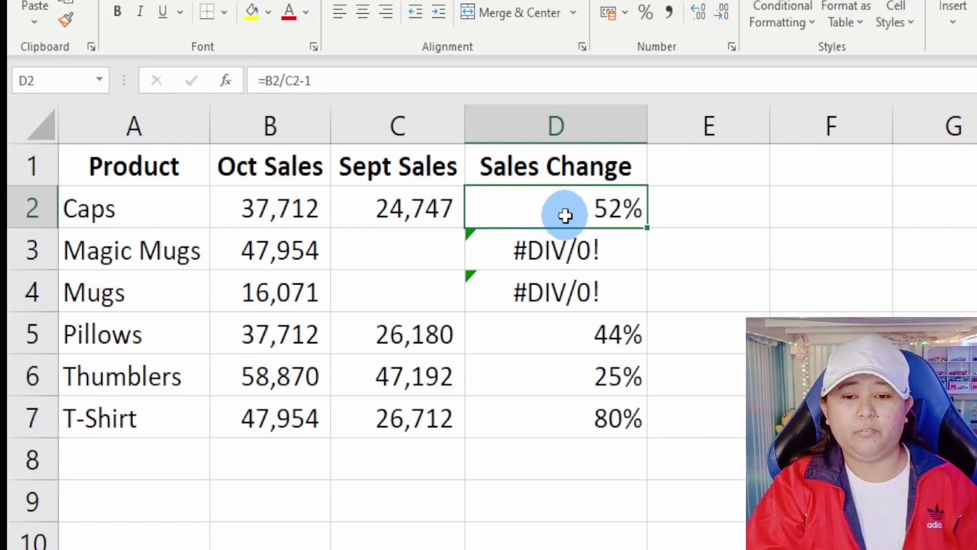
Wrap D2's formula as =IFERROR(B2/C2-1,"") so errors show blank.
double_click(565, 216)
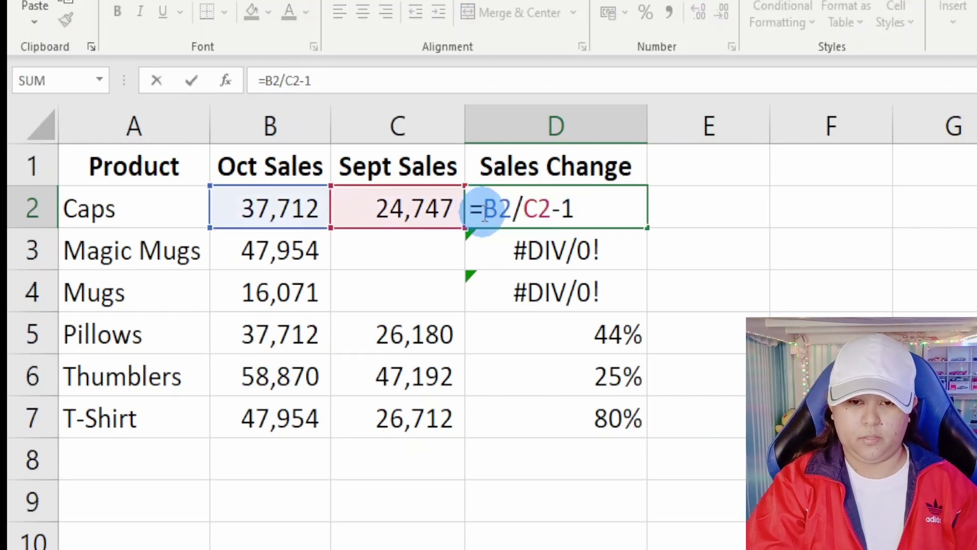
text(iferr)
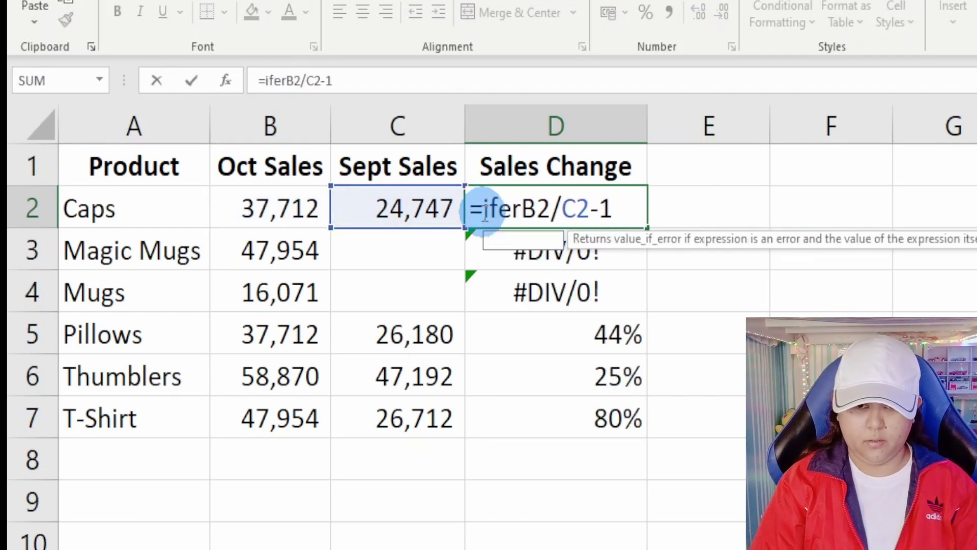
double_click(524, 240)
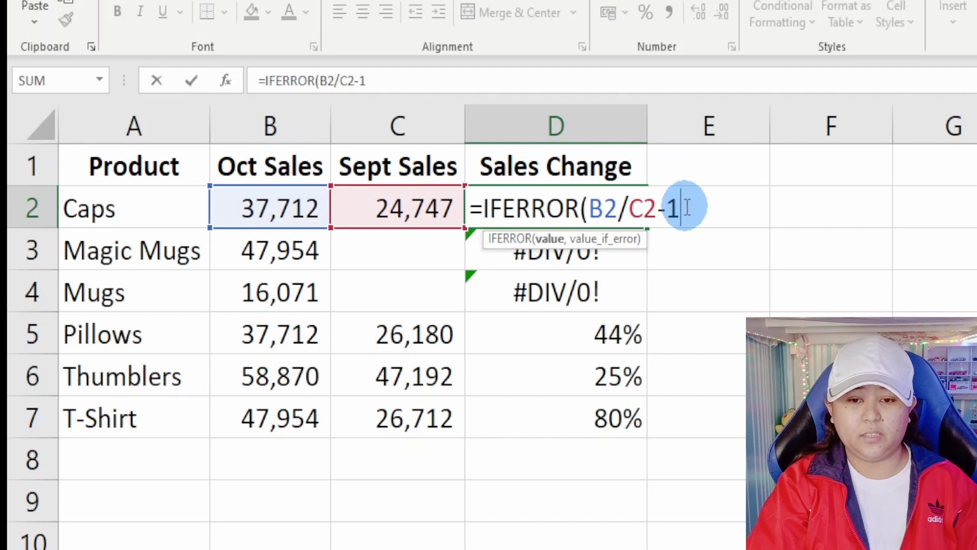
text(,)
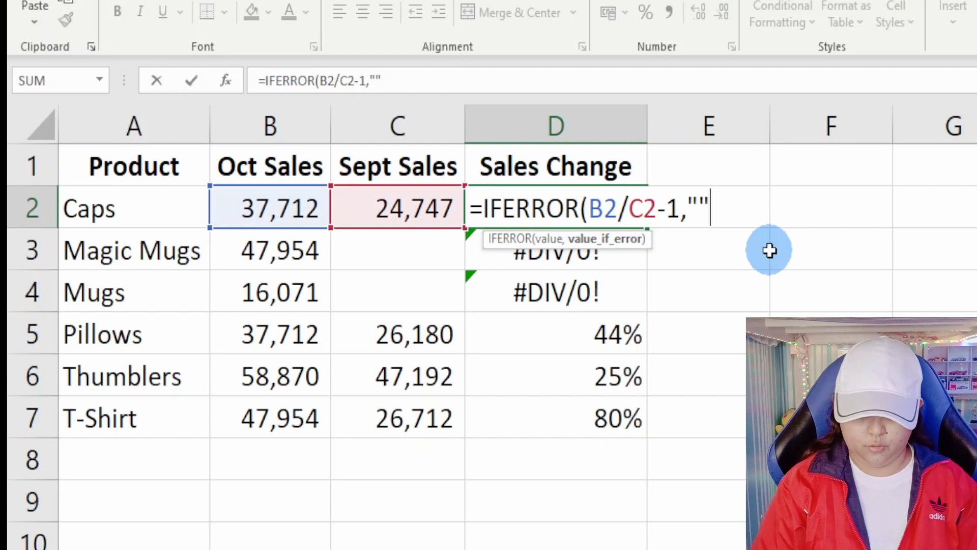
key(Return)
Fill the IFERROR formula from D2 down through D7, blanking the #DIV/0! errors.
click(593, 209)
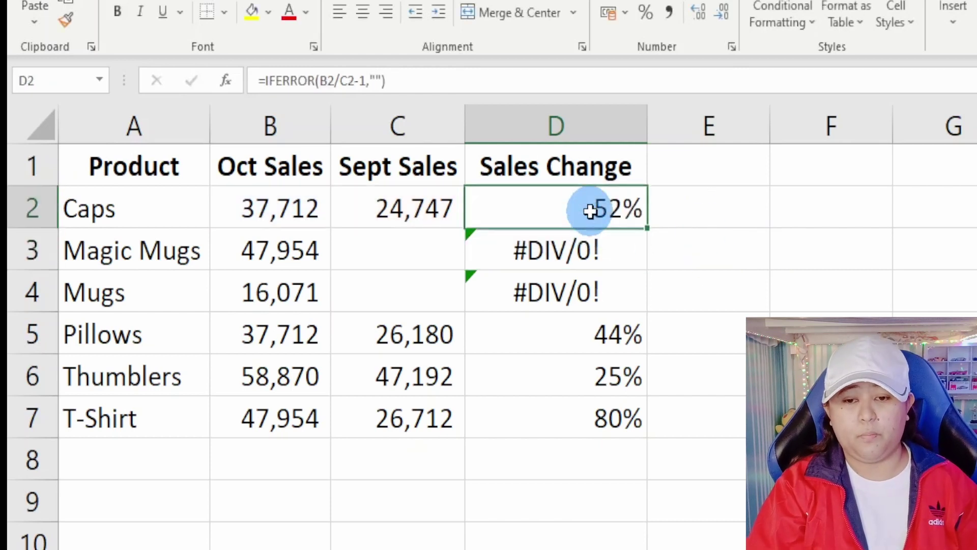
drag(655, 236, 646, 442)
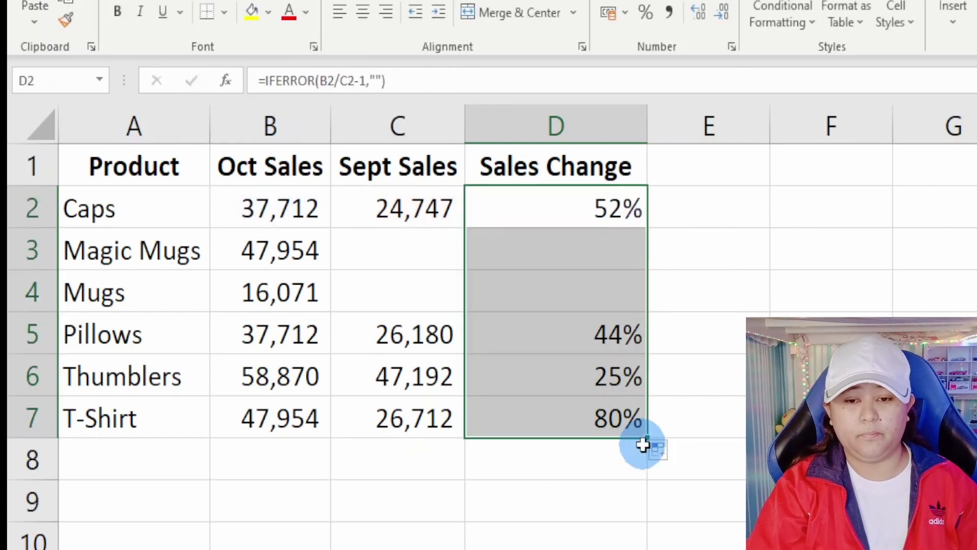
click(514, 242)
Open the #NA sheet, where the Mags lookup returns #N/A and Magic Mugs returns 47,954.
click(629, 283)
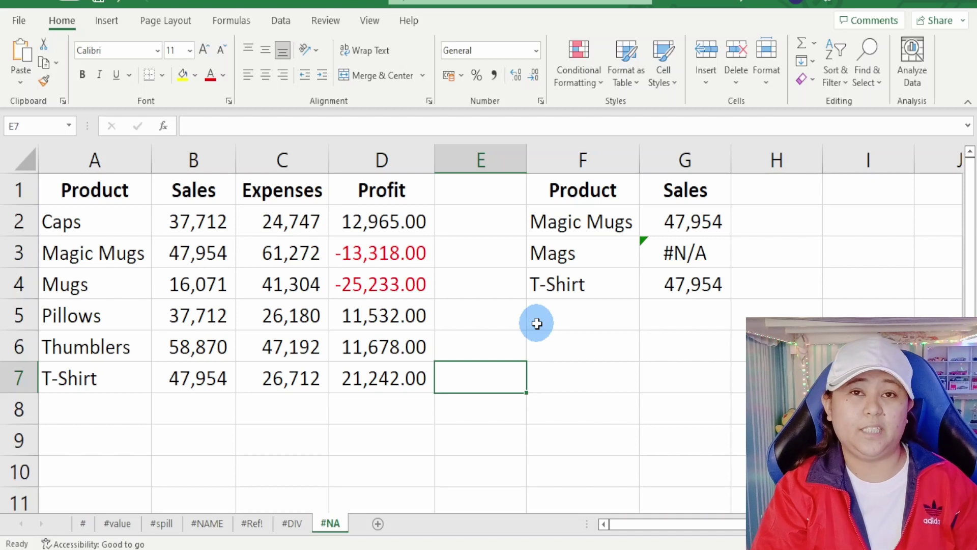
click(577, 216)
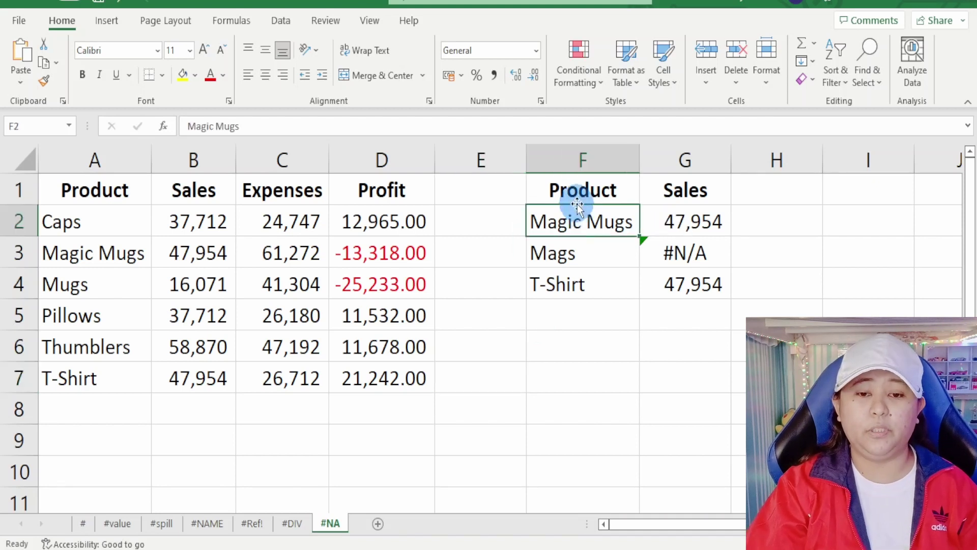
click(674, 219)
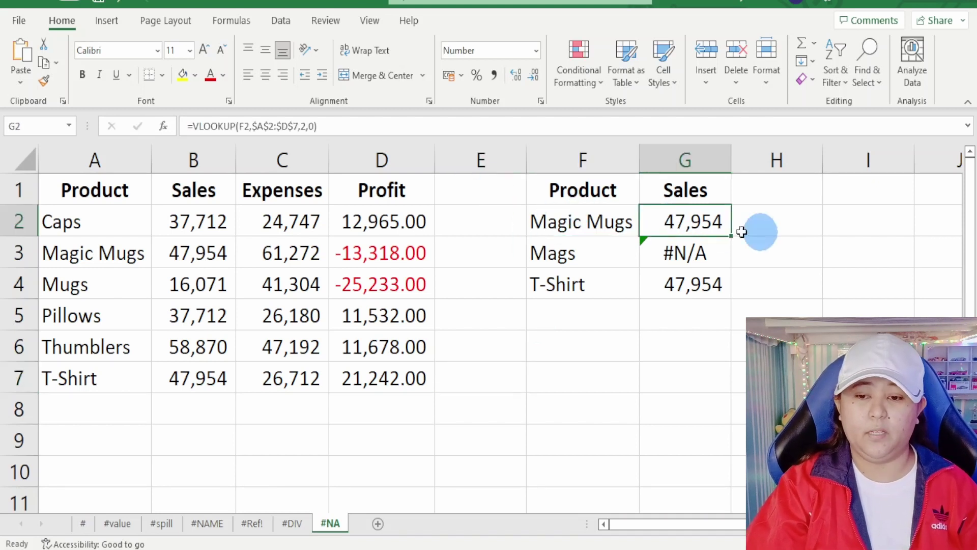
drag(579, 217, 575, 281)
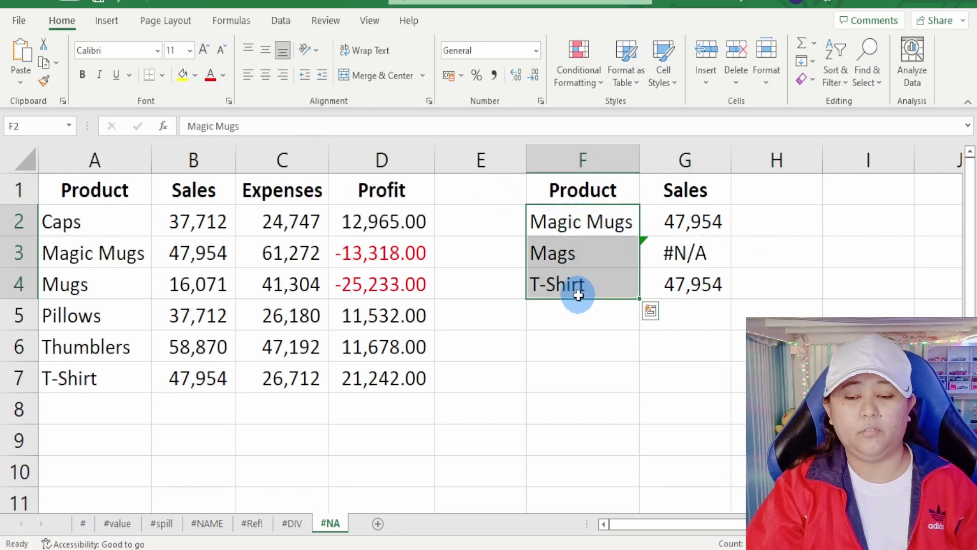
click(682, 227)
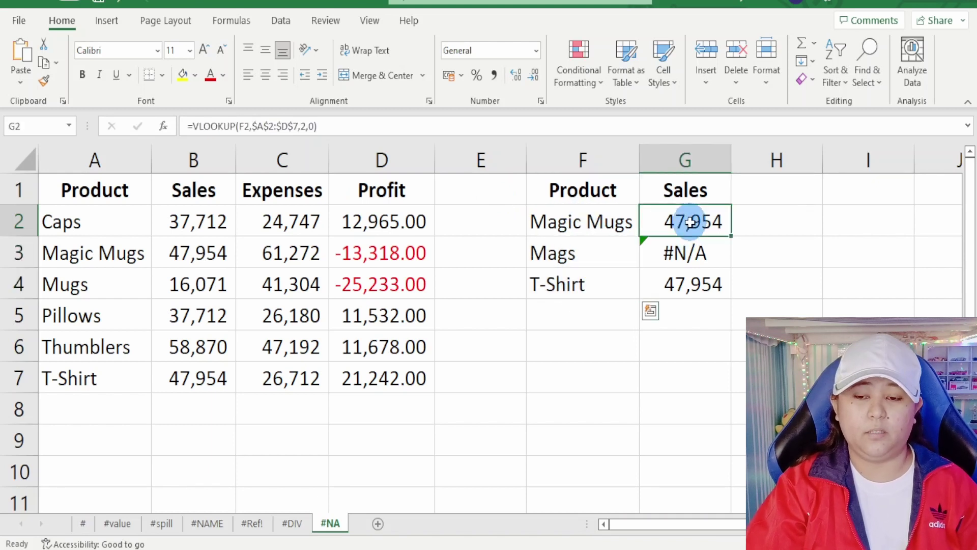
click(689, 283)
click(686, 221)
click(691, 253)
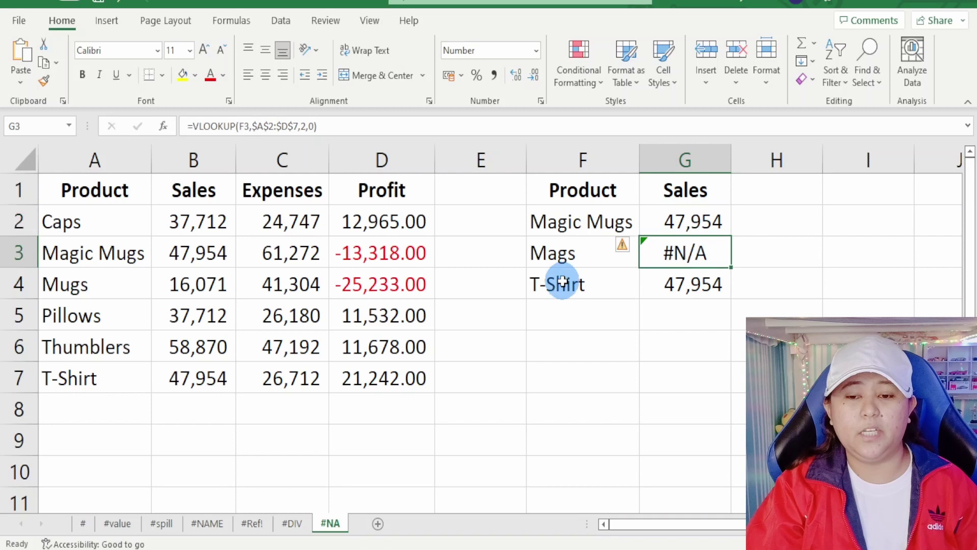
click(541, 253)
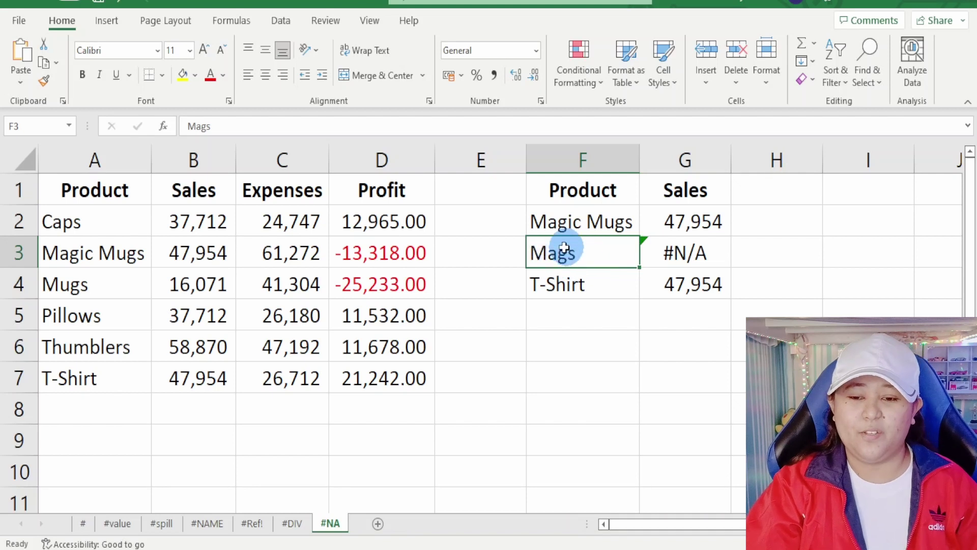
drag(77, 222, 76, 347)
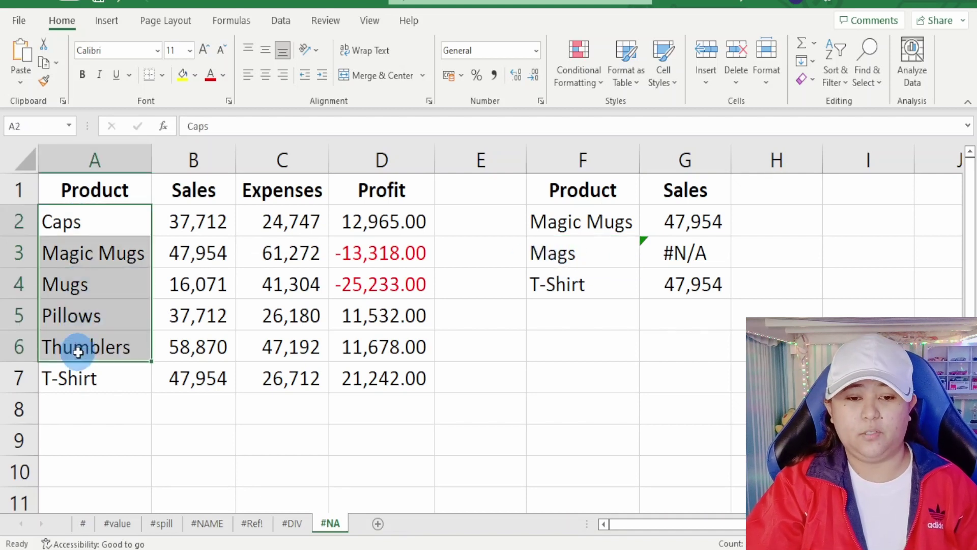
double_click(568, 251)
text(u)
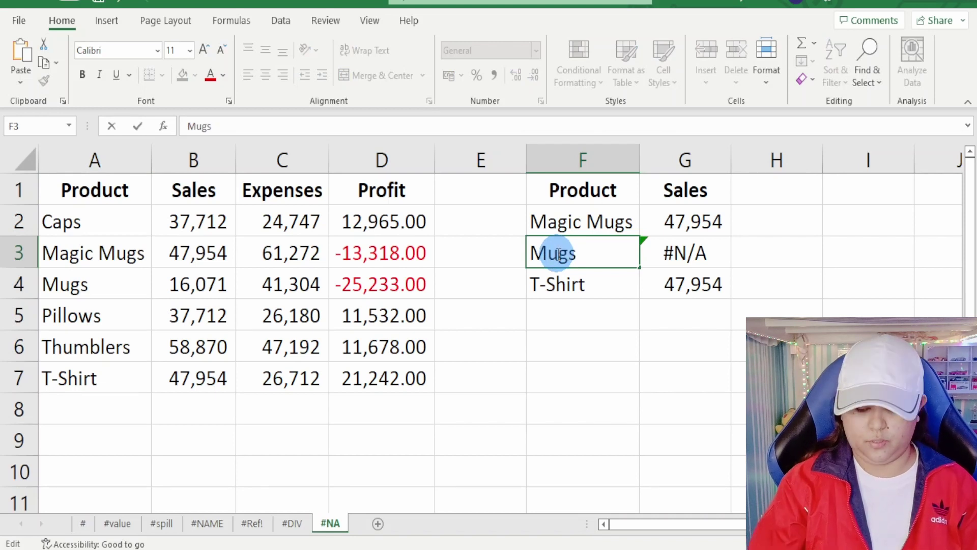
key(Return)
key(ctrl+z)
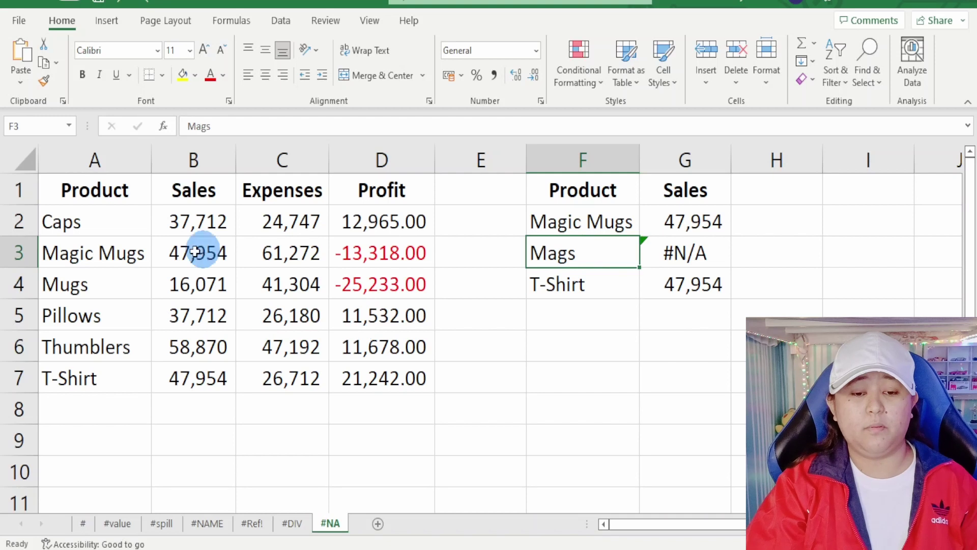
drag(136, 231, 387, 376)
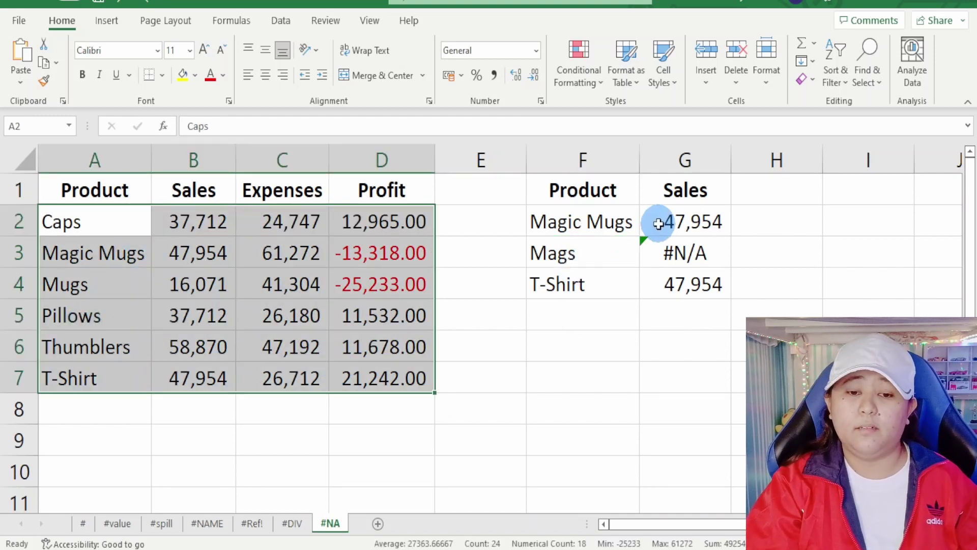
click(577, 254)
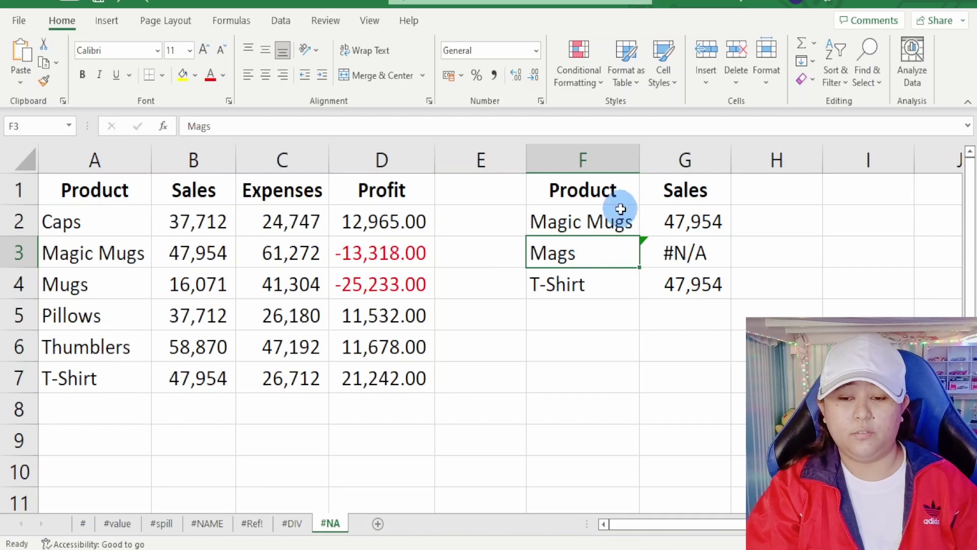
click(680, 251)
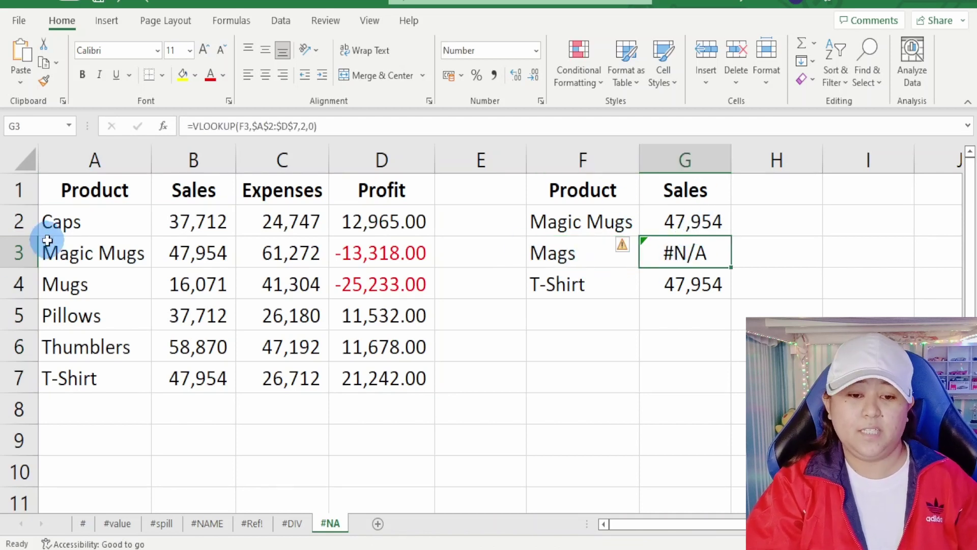
mouse_move(51, 229)
mouse_down()
mouse_move(323, 281)
mouse_move(377, 377)
mouse_up()
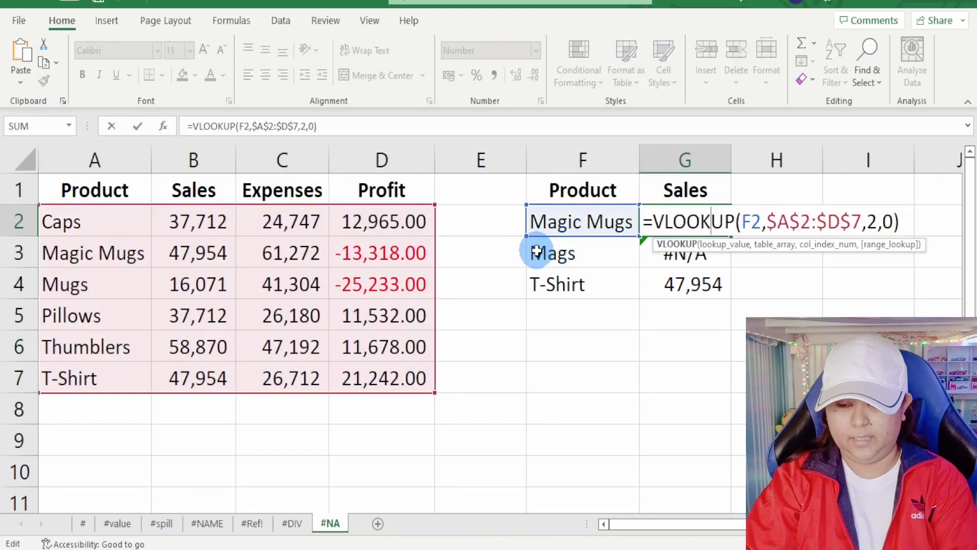
click(537, 234)
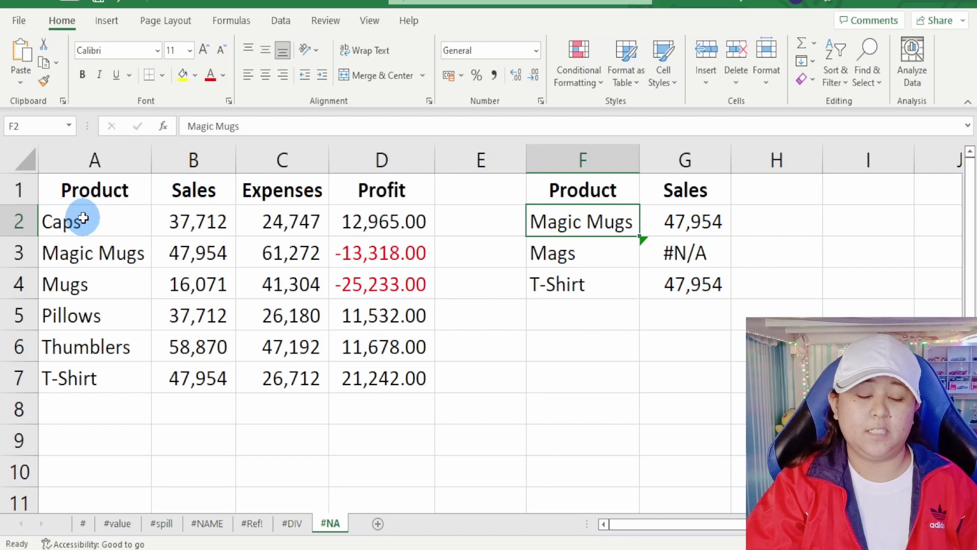
mouse_move(85, 219)
mouse_down()
mouse_move(327, 338)
mouse_move(362, 374)
mouse_up()
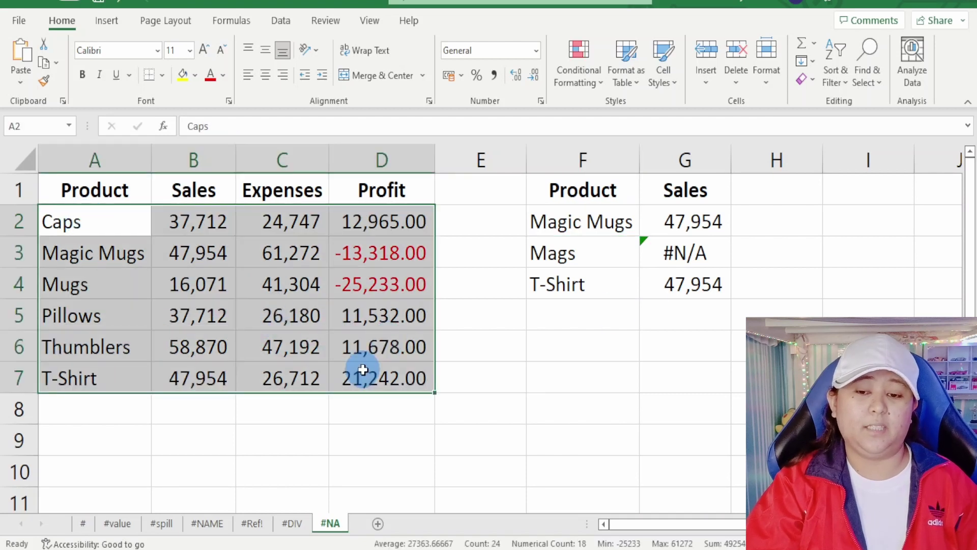
click(583, 248)
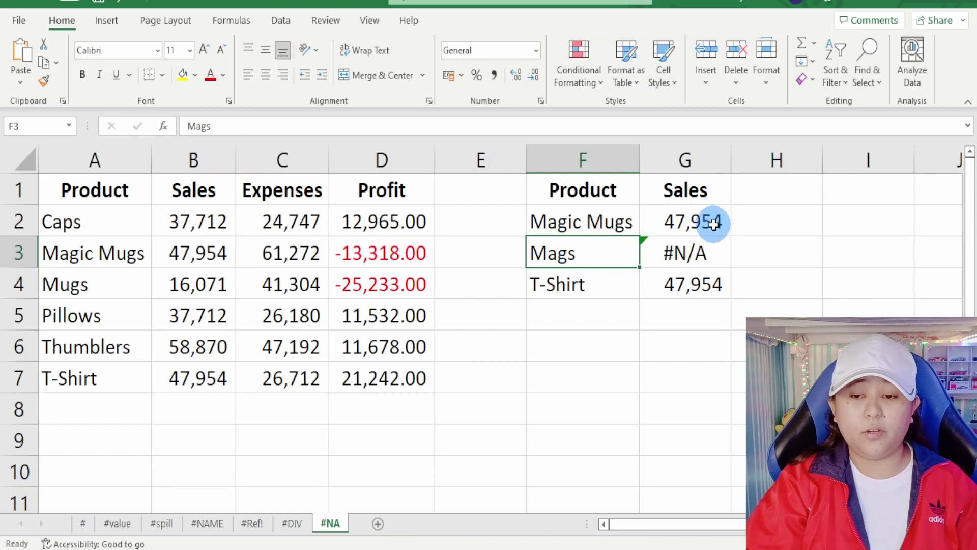
click(714, 224)
Rewrite G2 as =IFNA(VLOOKUP(F2,$A$2:$D$7,2,0),"") so unfound products return blank.
double_click(711, 222)
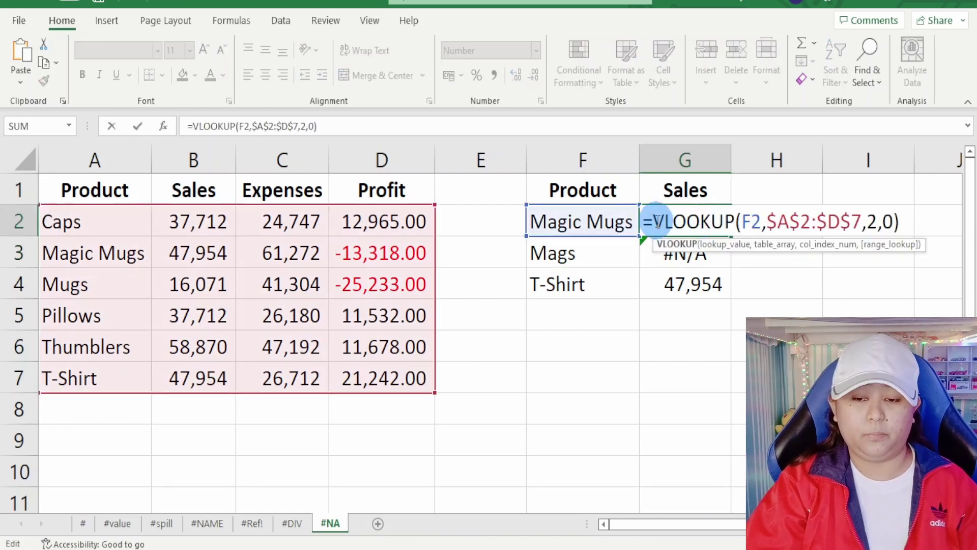
click(816, 221)
text(ifna)
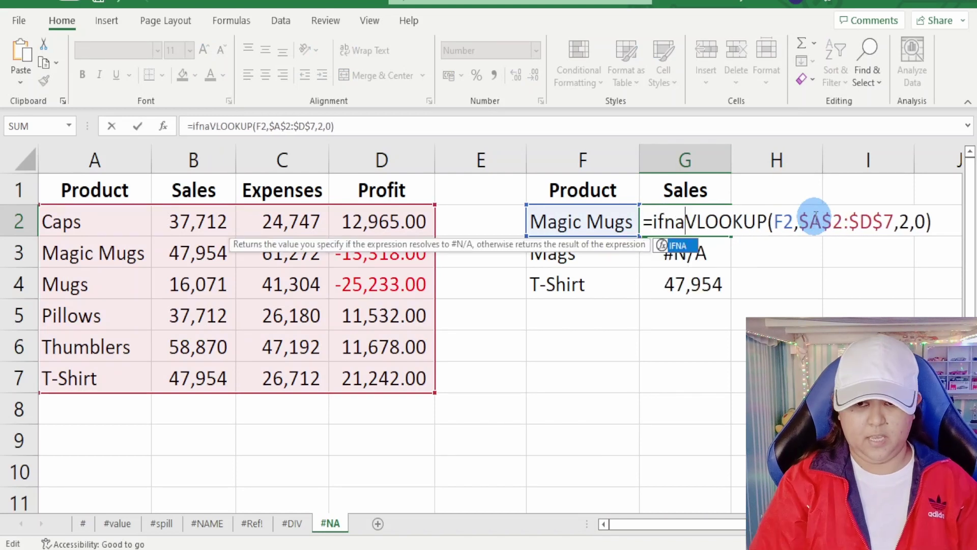
text(()
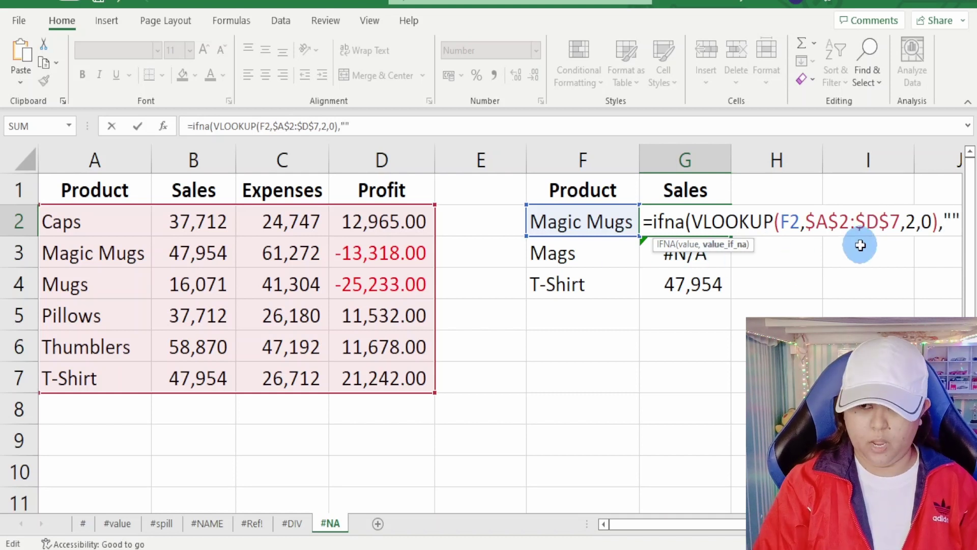
key(Return)
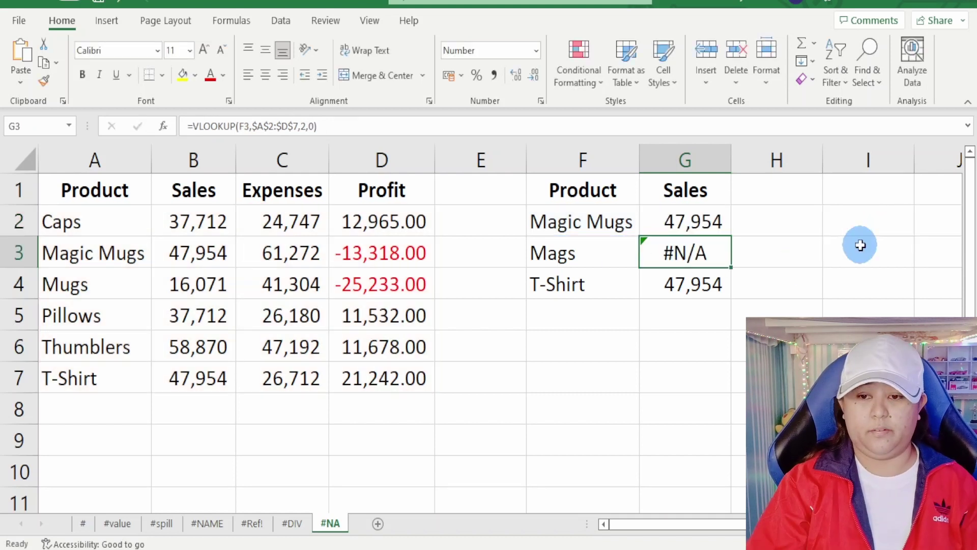
Copy G2's IFNA lookup down to G4, so Mags shows blank and T-Shirt returns 47,954.
click(722, 235)
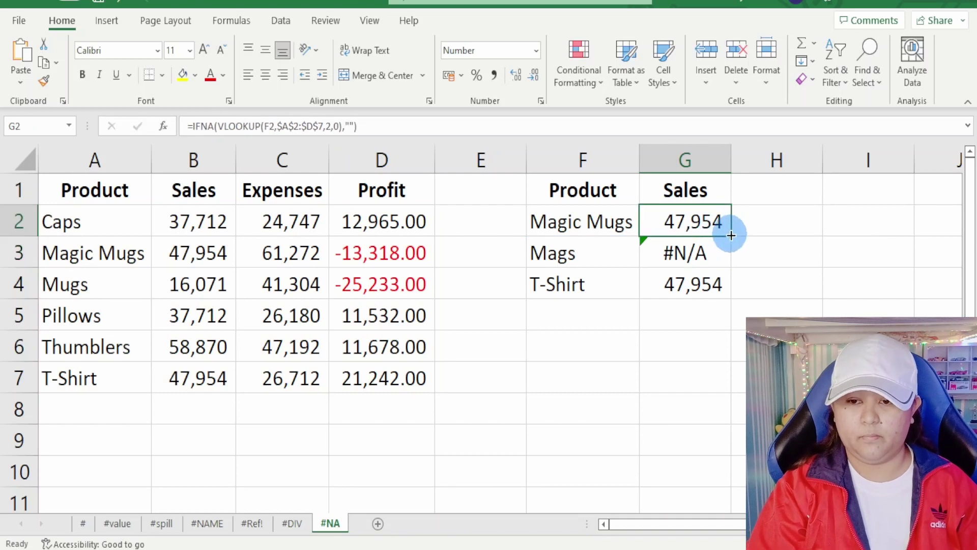
drag(732, 236, 739, 305)
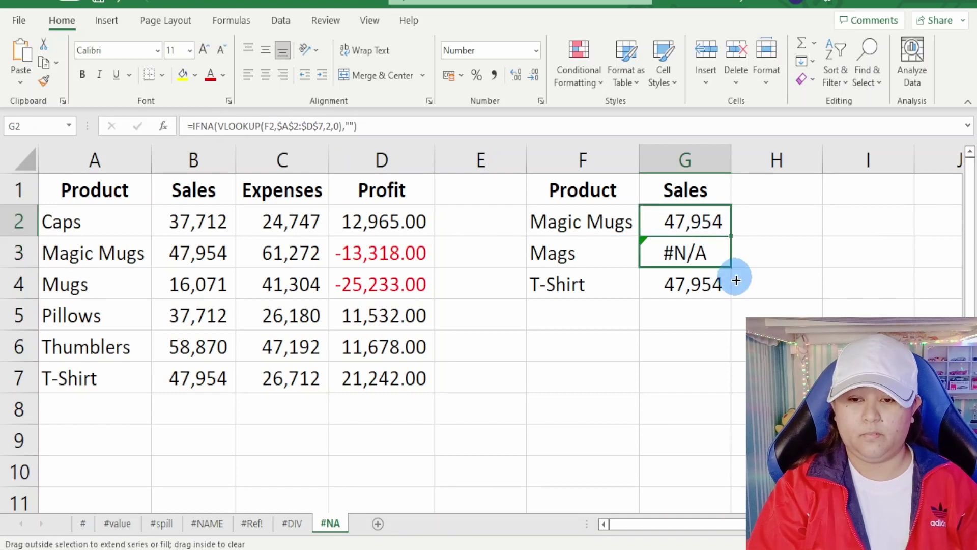
click(686, 280)
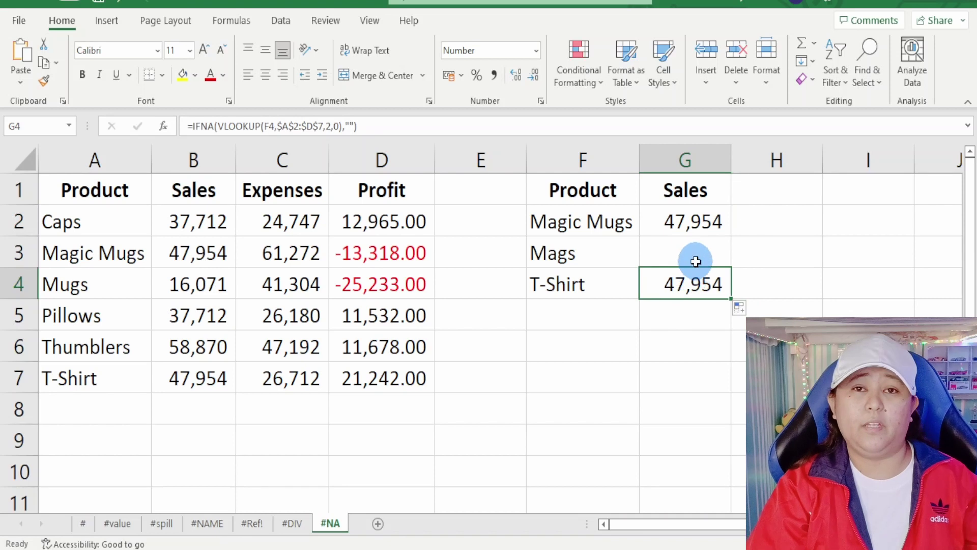